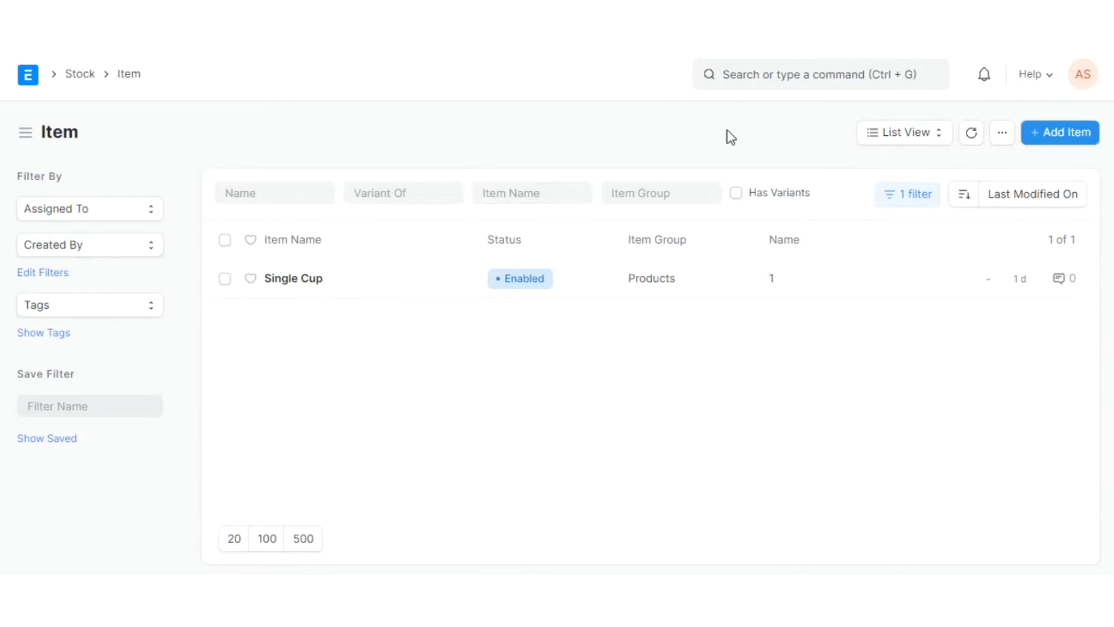
- Create and save a new item with code 2, name "printed cup" and item group Products
click(1076, 138)
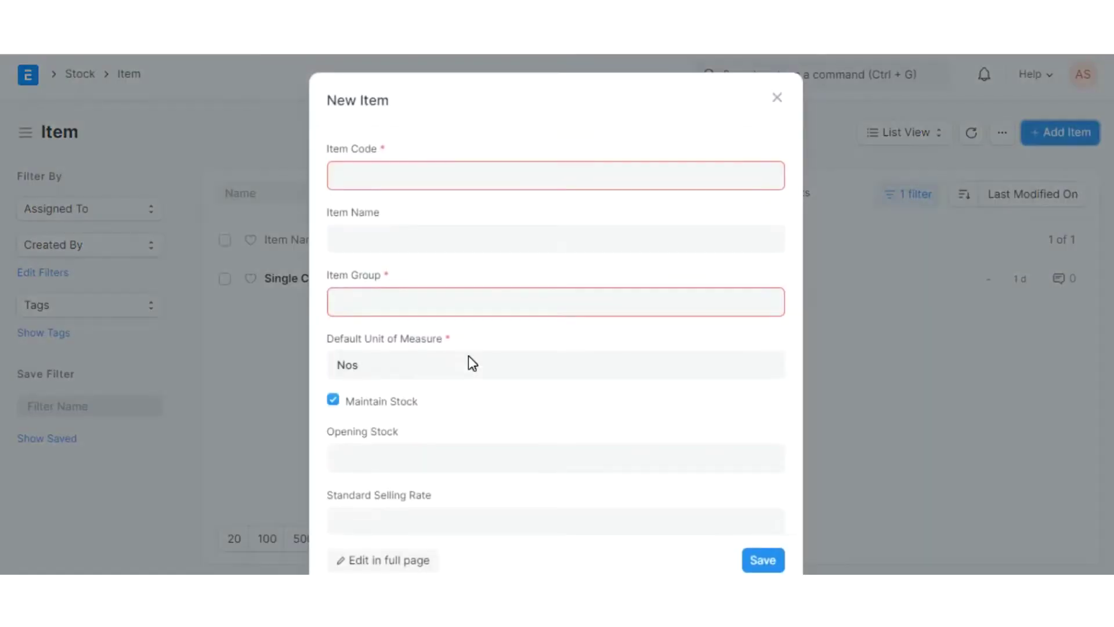
click(385, 174)
text(2)
click(390, 238)
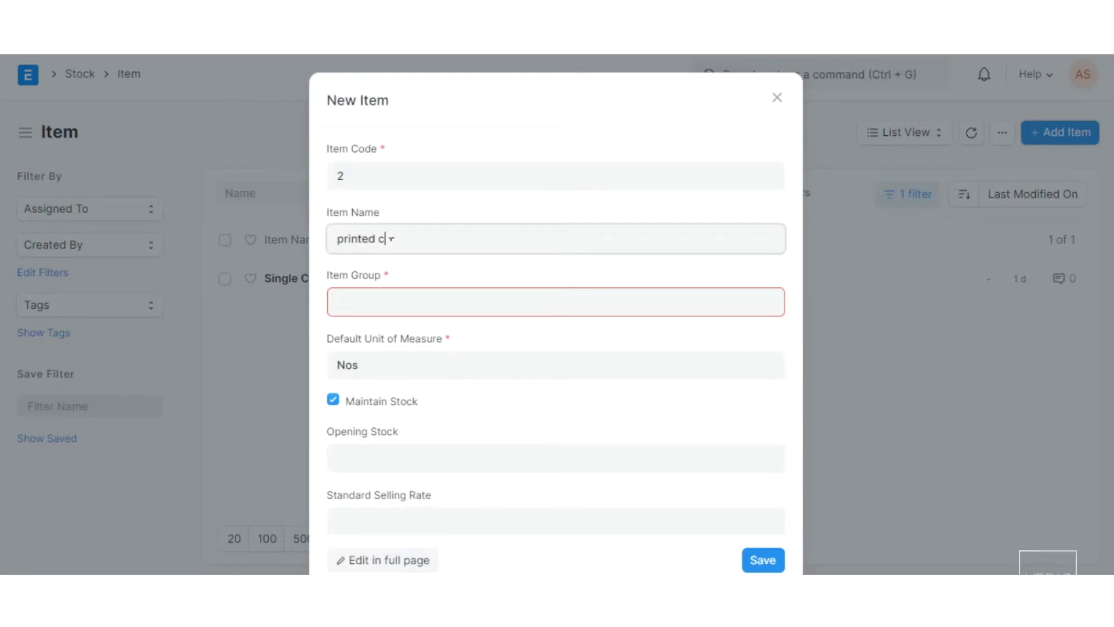
click(394, 308)
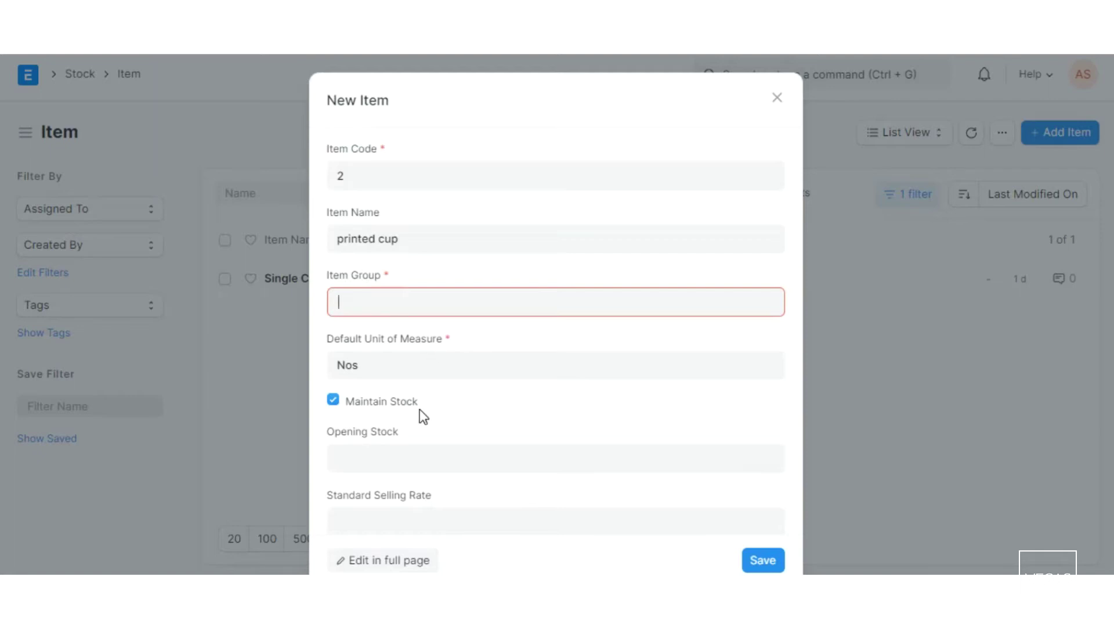
scroll(441, 514, down, 2)
click(441, 514)
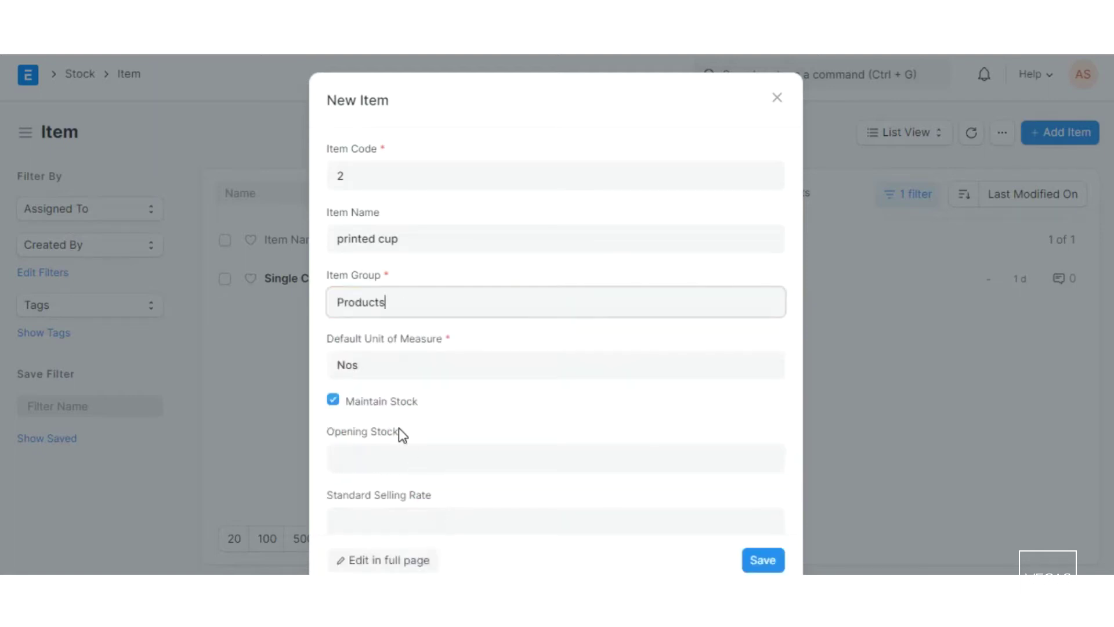
click(777, 559)
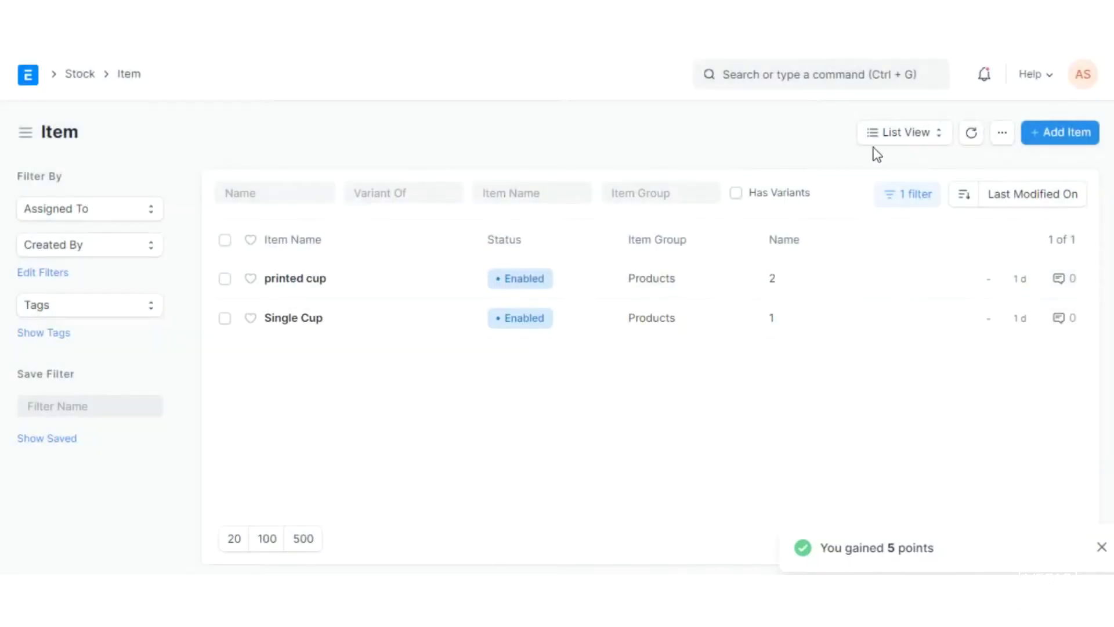
- Create and save a new item with code 3 and name "hard paper", choosing its item group
click(1069, 132)
text(3)
click(462, 249)
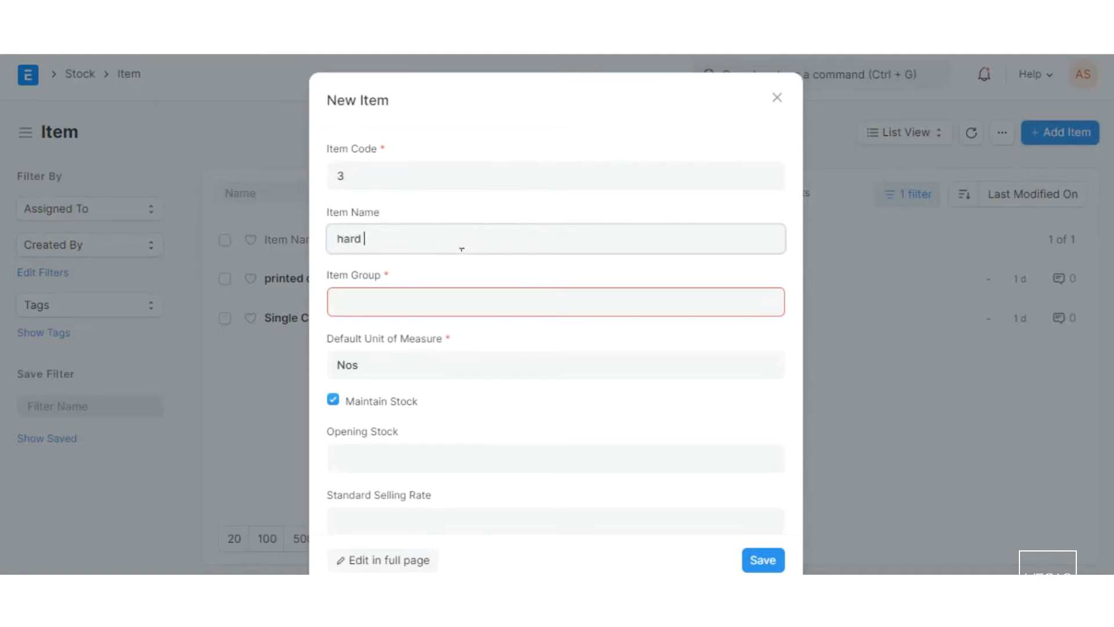
click(450, 298)
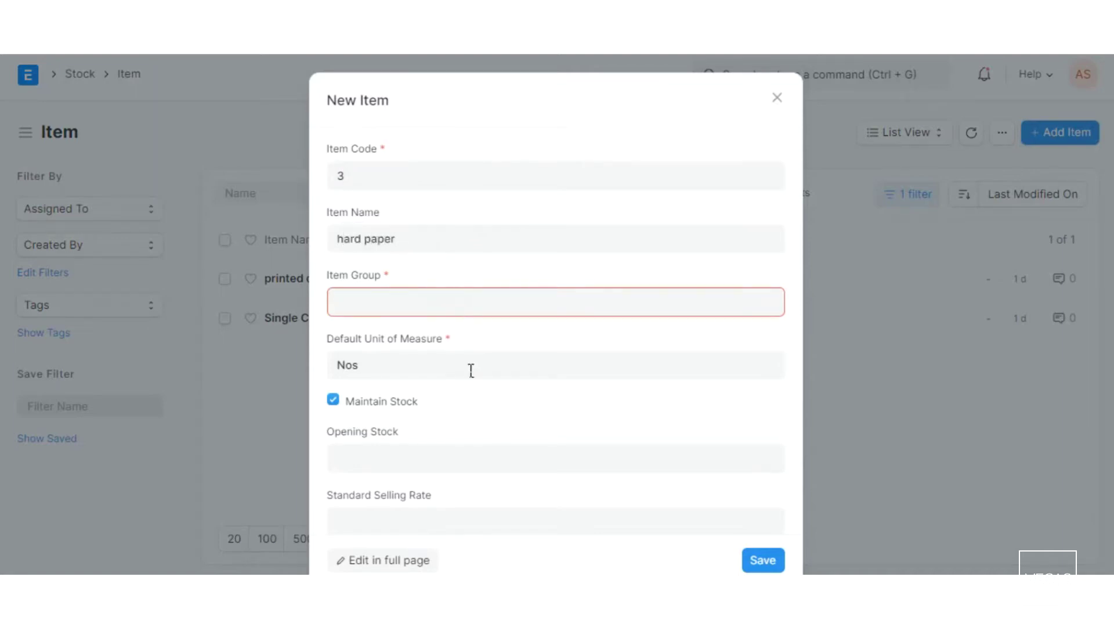
scroll(390, 482, down, 2)
click(394, 468)
click(774, 556)
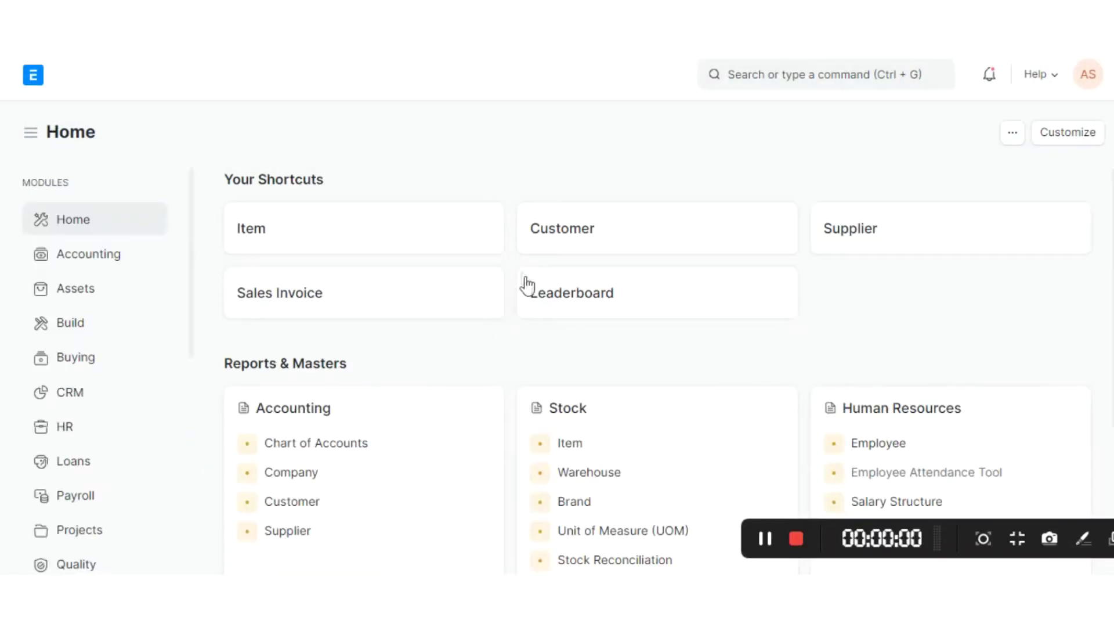
- Create and save a new customer with the full name "costa coffee"
click(561, 219)
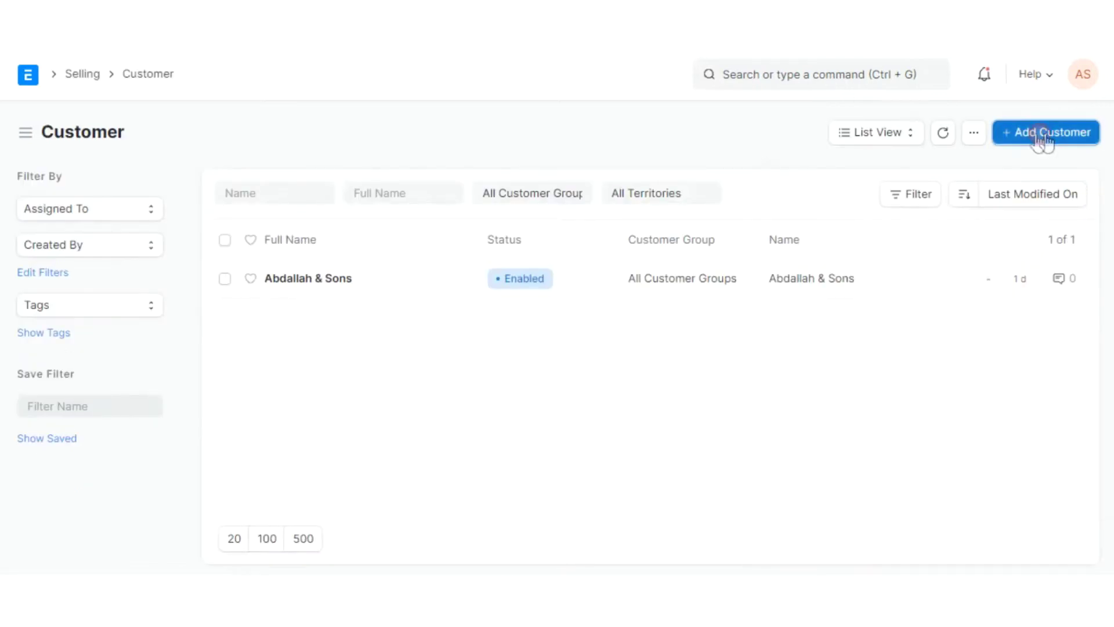
click(1048, 138)
text(costa coffee)
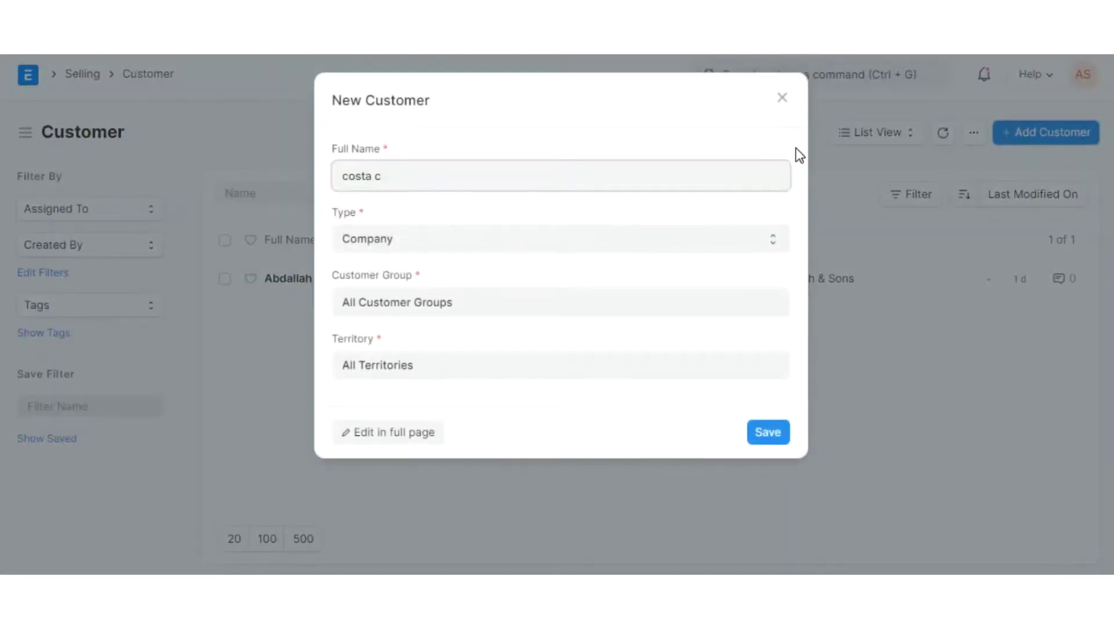
click(777, 431)
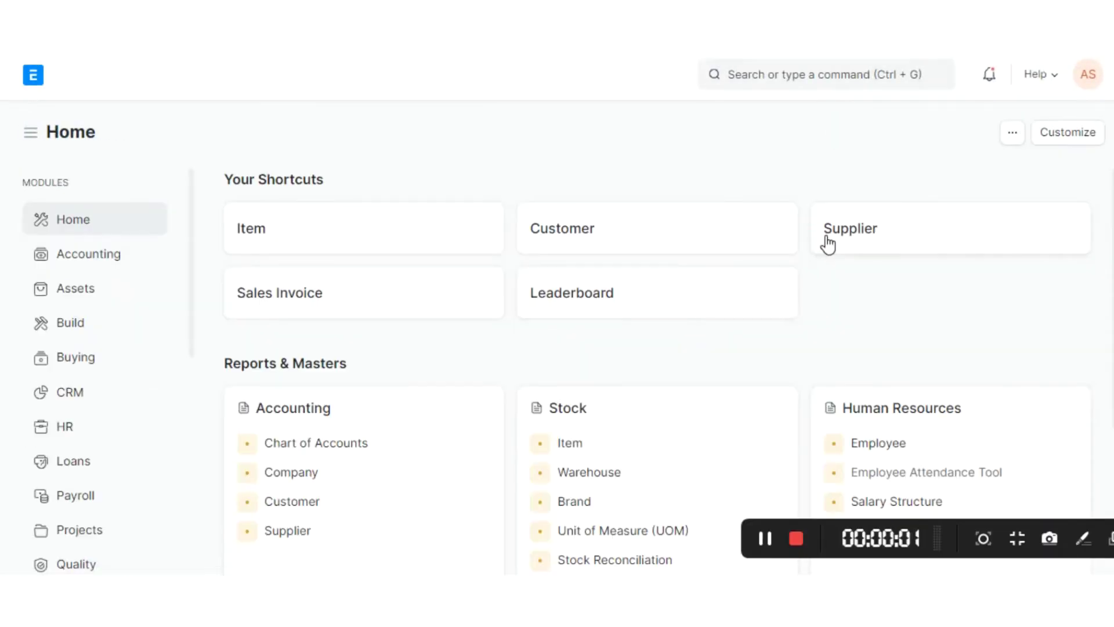
- Create and save a new supplier called "national paper stocks" in the Raw Material supplier group
click(829, 245)
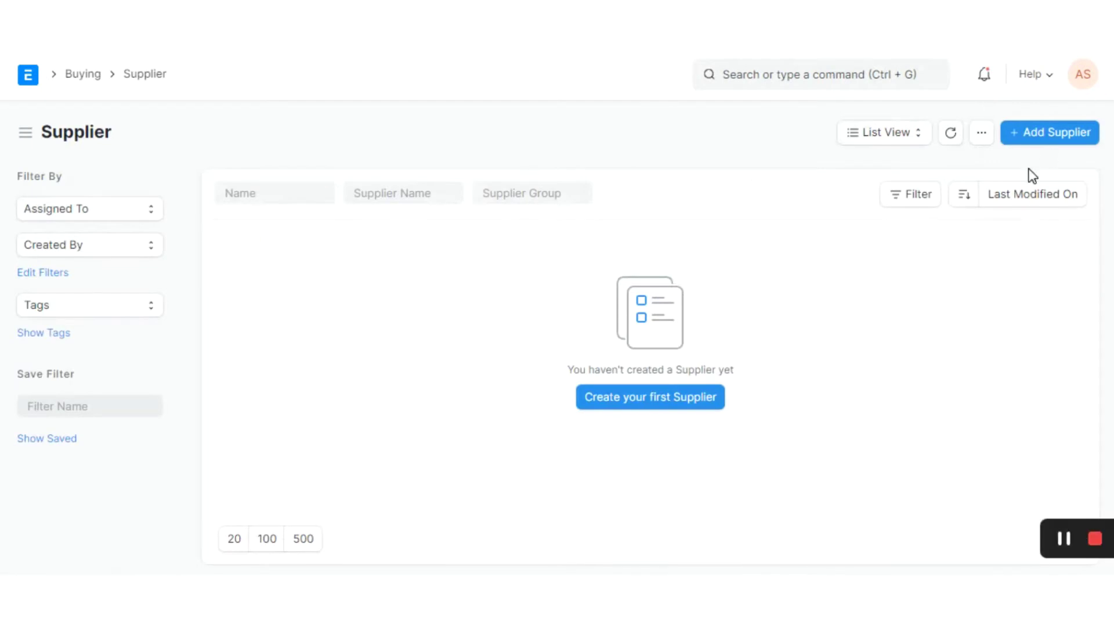
click(1031, 133)
text(nat)
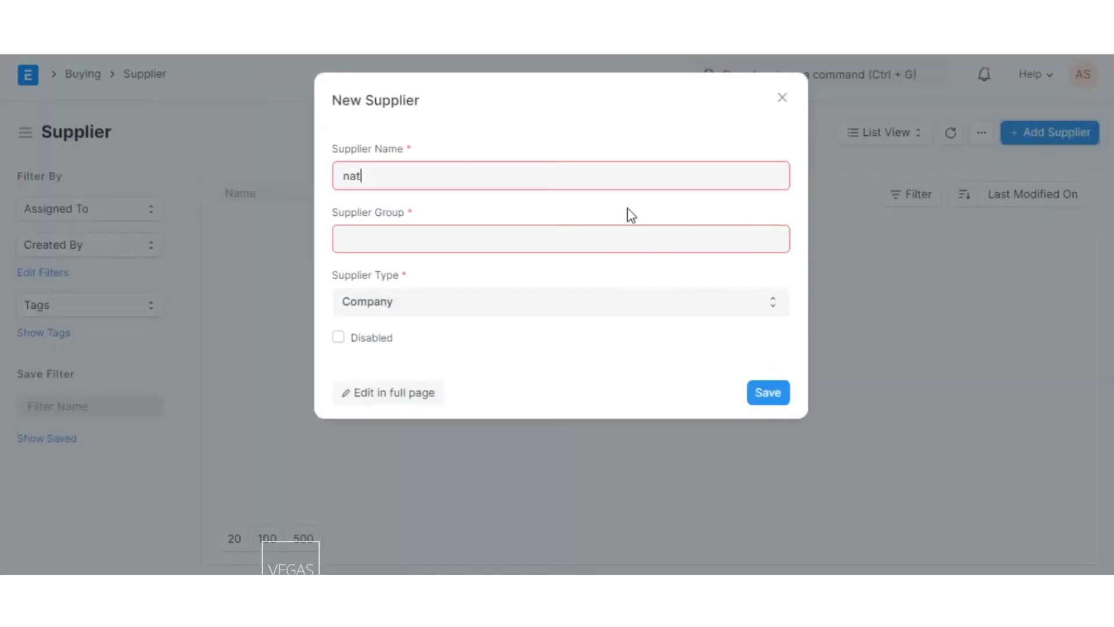
text(ional paper stocks)
click(533, 232)
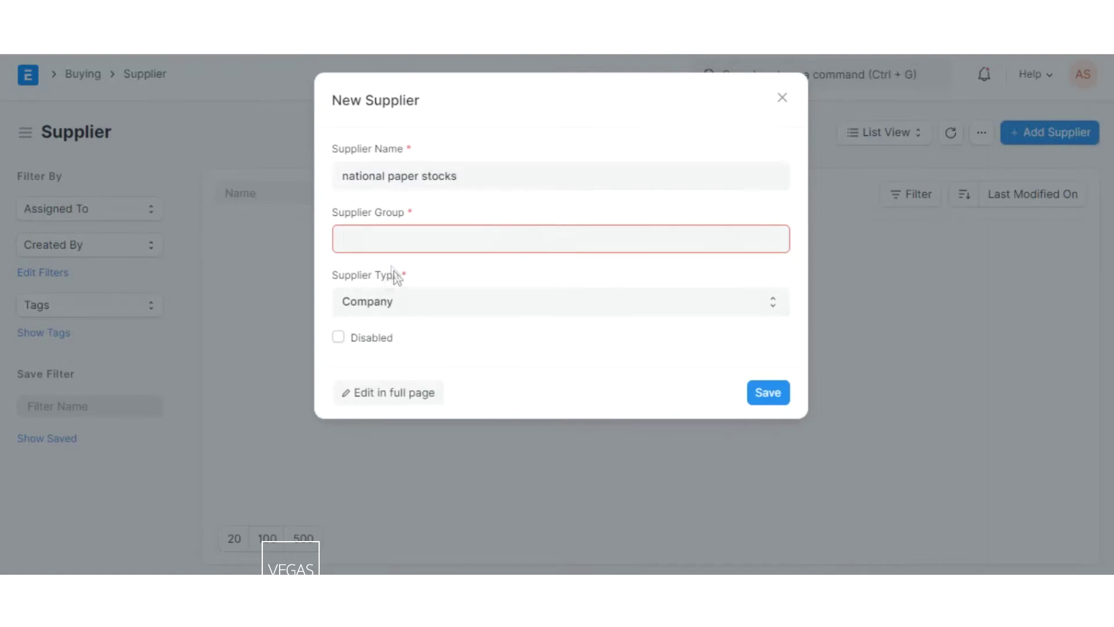
click(410, 360)
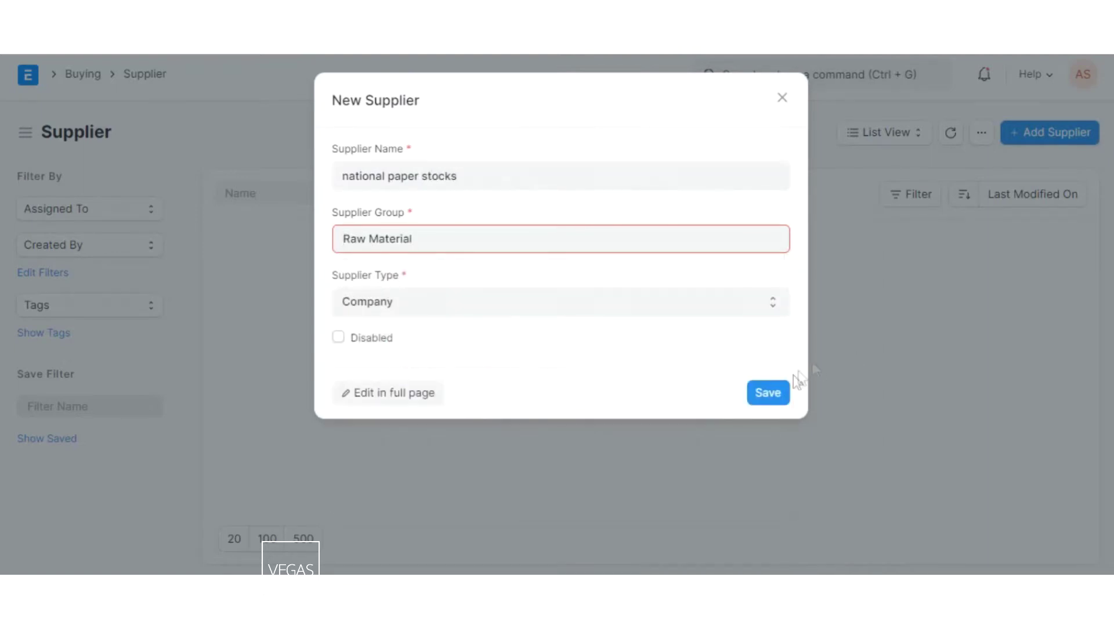
click(778, 385)
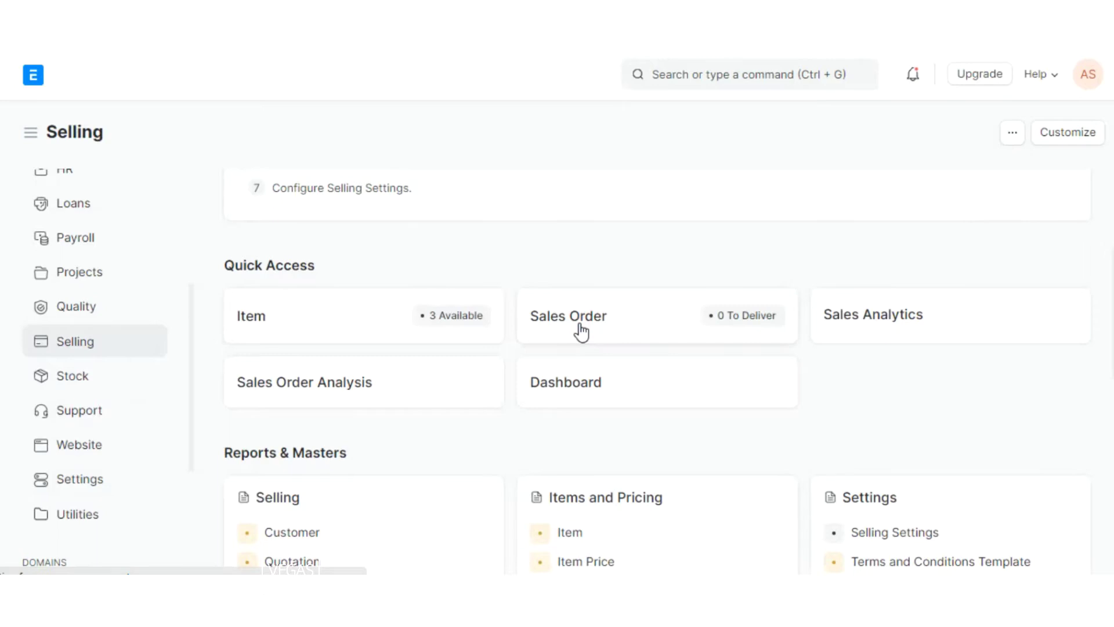
- Start a new sales order for the customer costa coffee with delivery date 29-07-2021
click(581, 332)
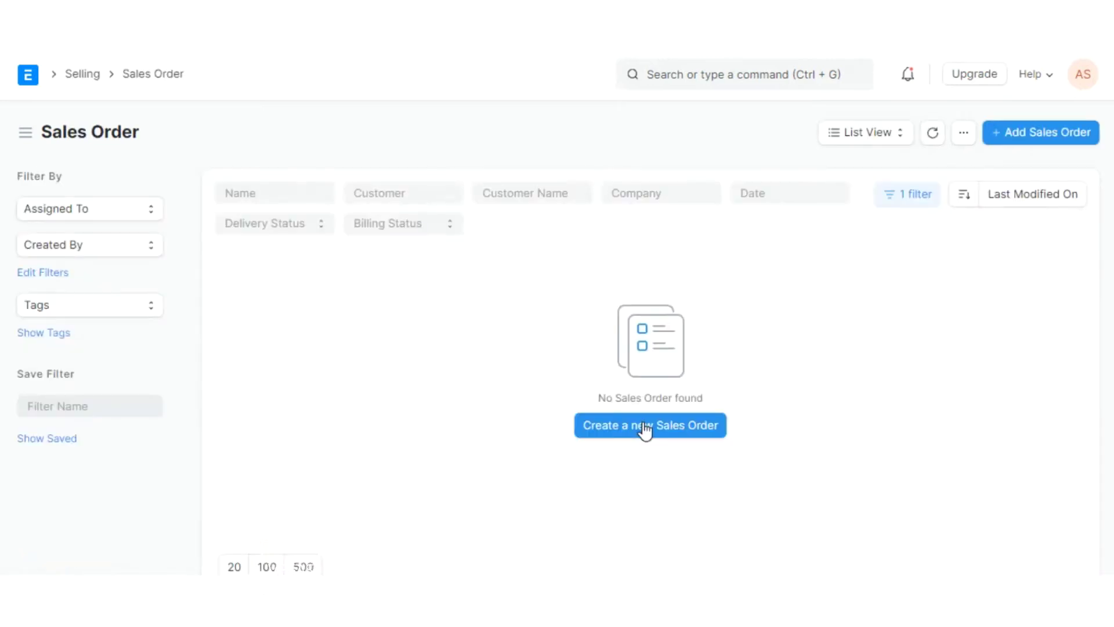
click(645, 431)
click(361, 342)
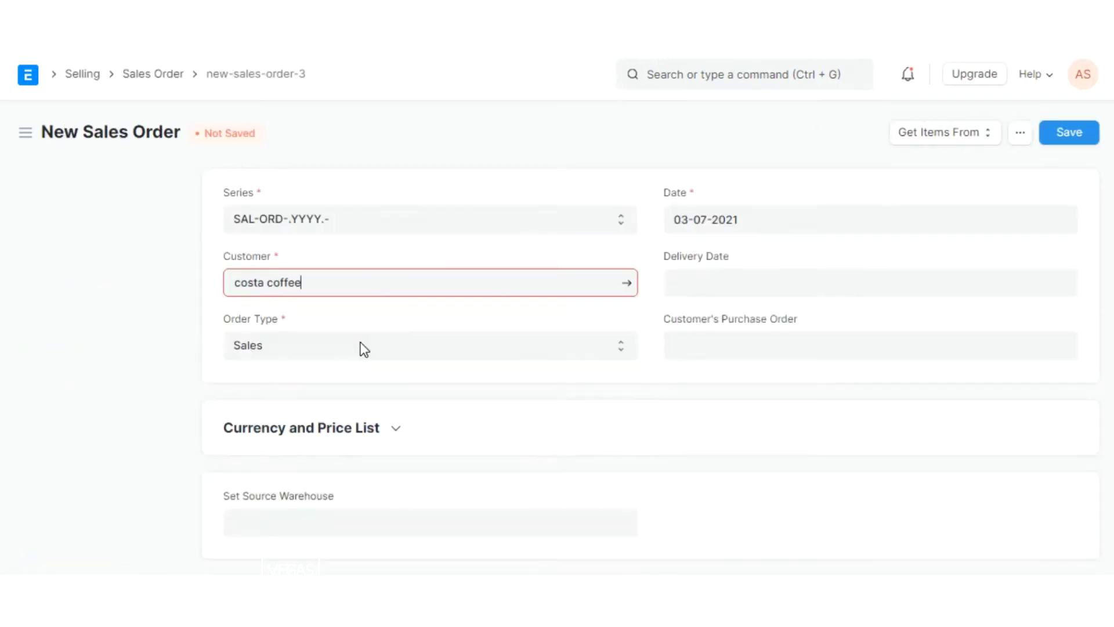
click(699, 286)
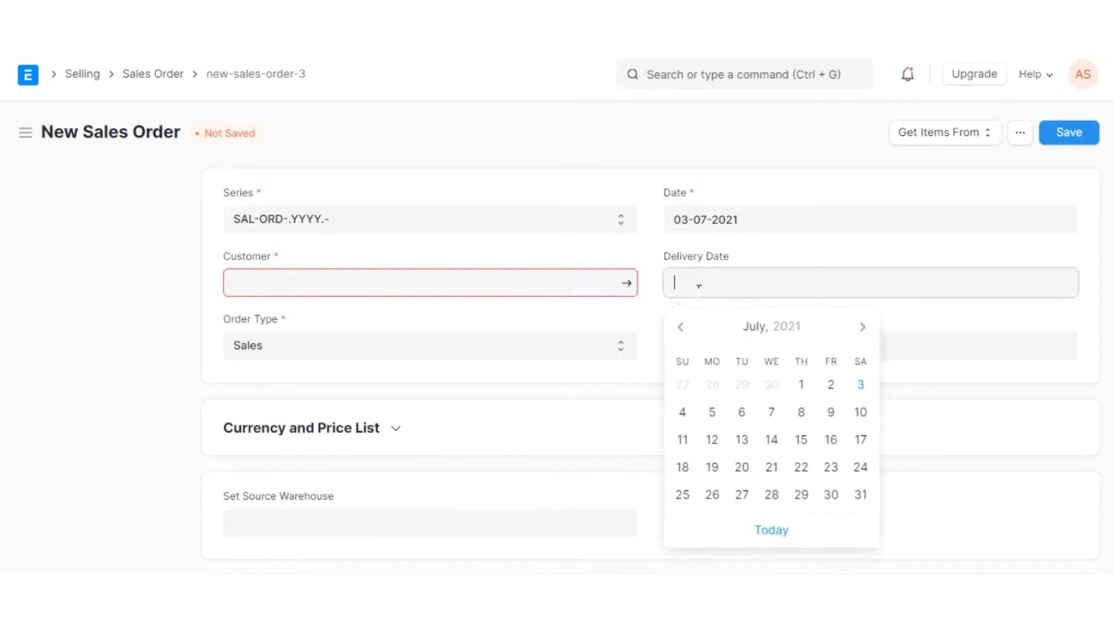
click(805, 485)
scroll(529, 382, down, 1)
scroll(529, 382, down, 6)
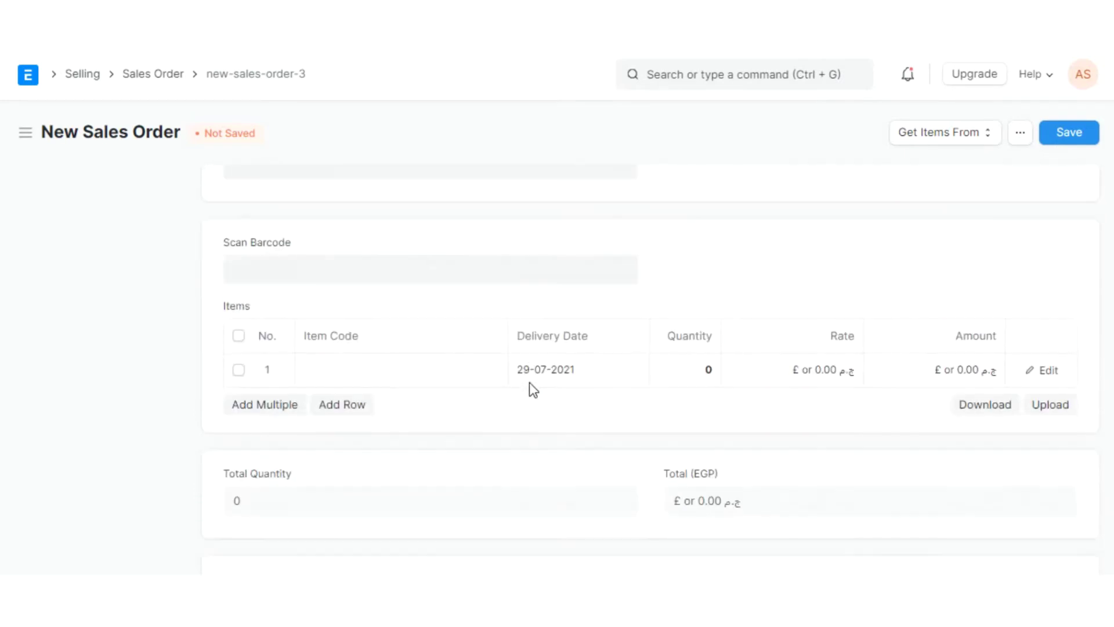
- Add item 2 to the sales order with quantity 5000 and rate 5, and save the order
click(335, 359)
click(361, 472)
click(679, 370)
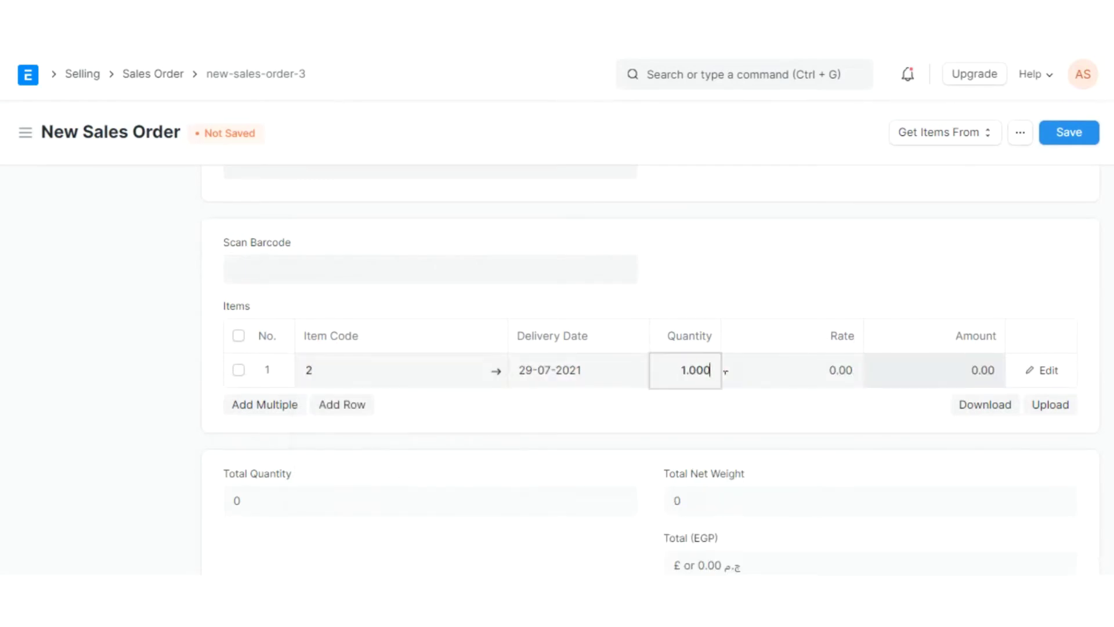
double_click(677, 373)
text(5000)
click(831, 378)
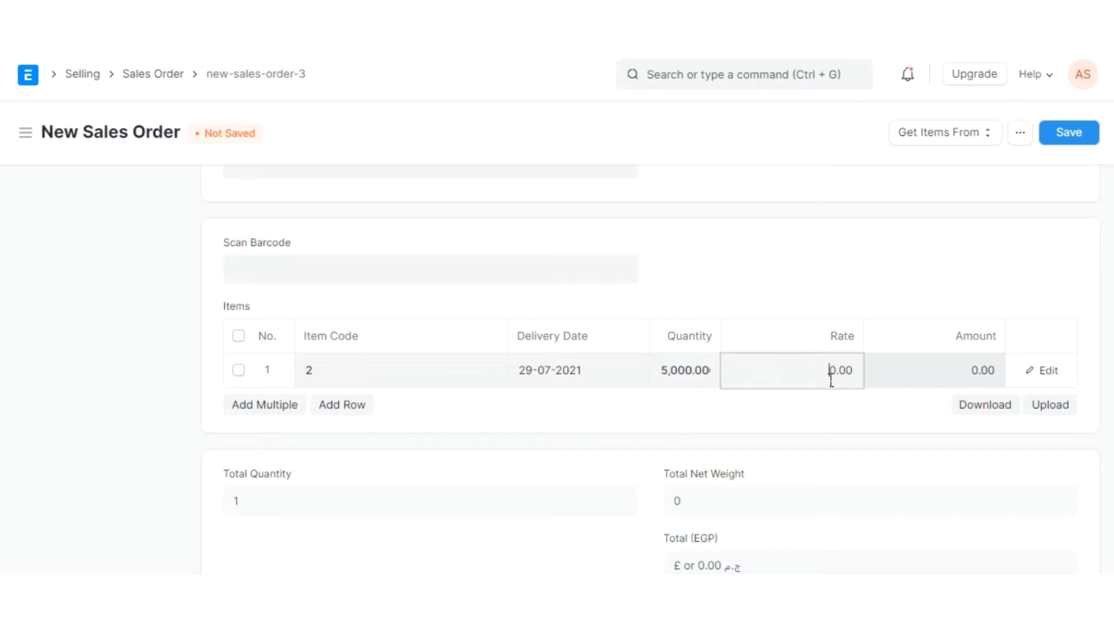
double_click(839, 378)
text(5)
click(1063, 139)
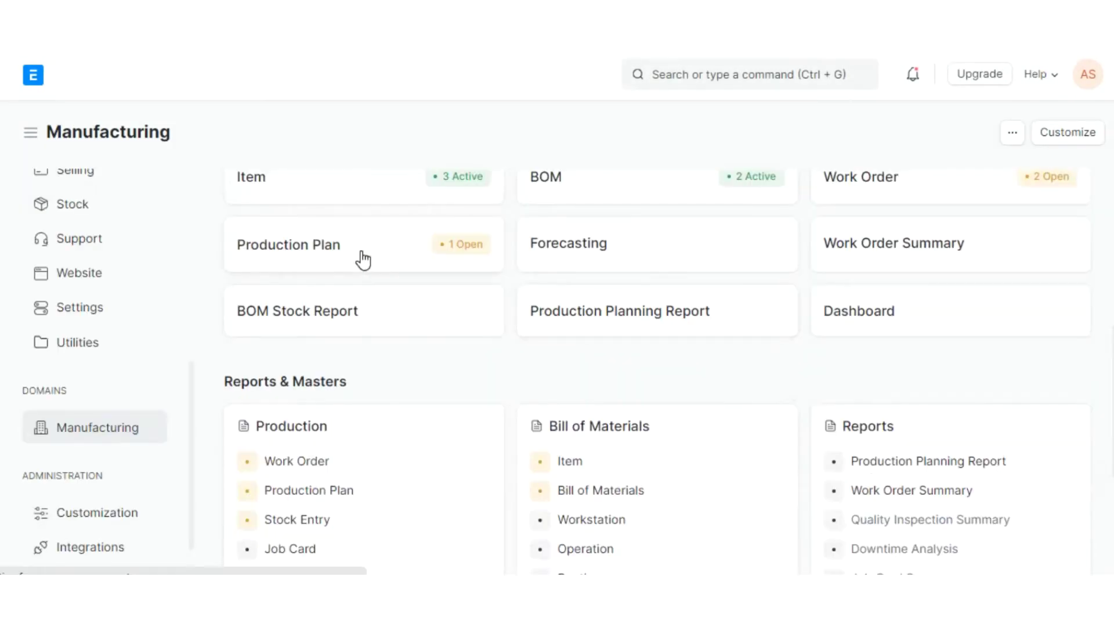
- Start a new production plan that gets its items from Sales Order
click(360, 257)
click(1064, 135)
click(273, 347)
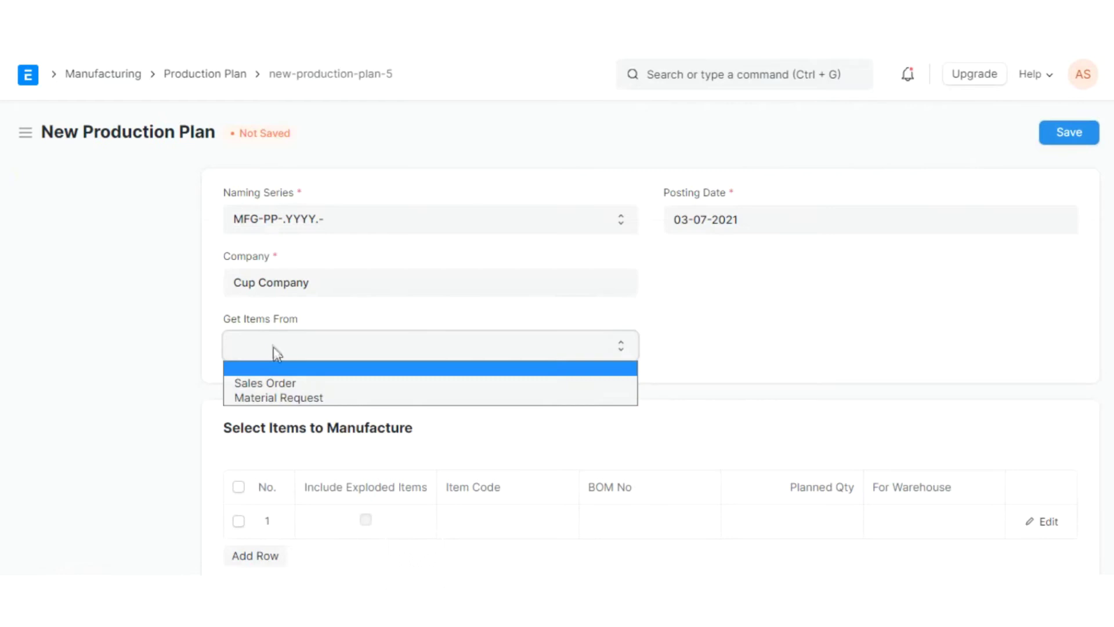
click(274, 383)
- Add a row to the production plan's Sales Orders table and select the sales order in it
scroll(395, 406, down, 5)
click(273, 493)
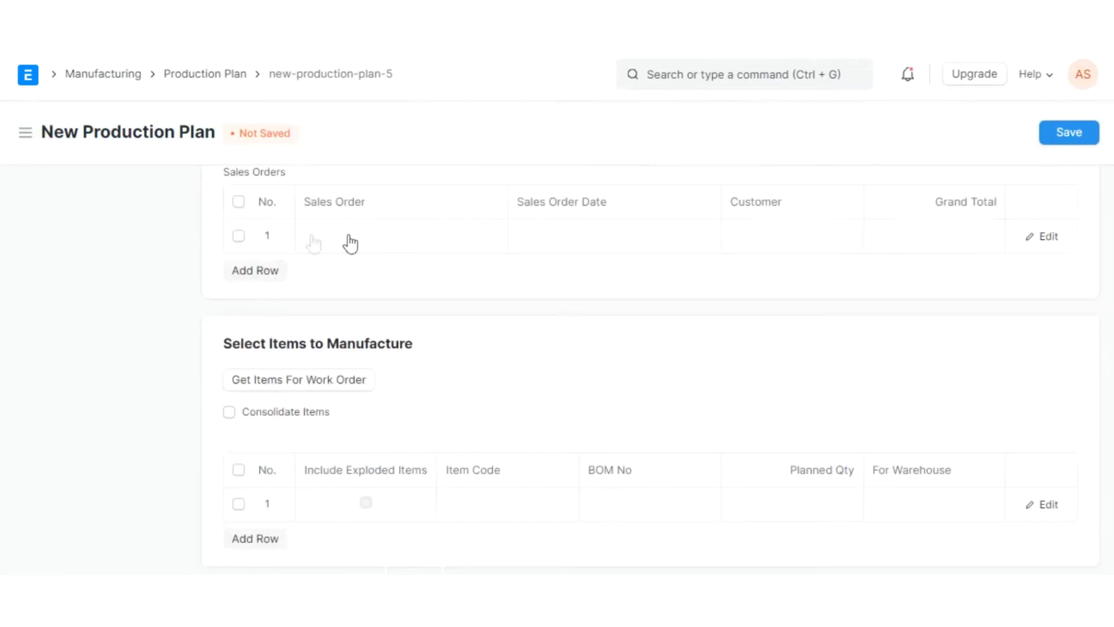
click(339, 234)
click(364, 286)
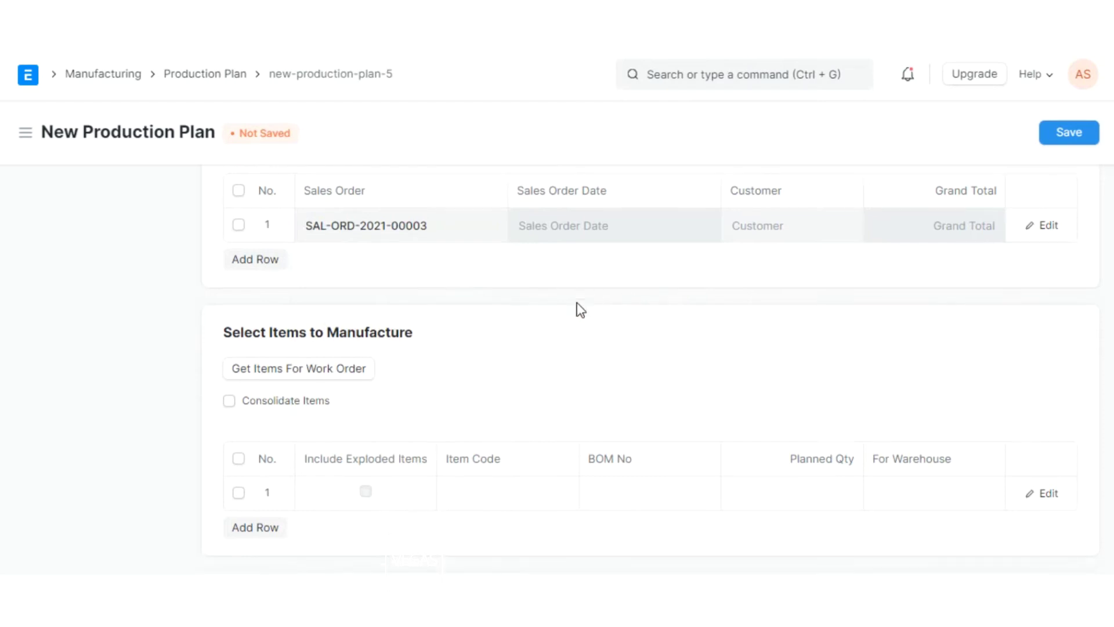
- Add item 2 to the plan's items to manufacture with a planned quantity of 7000
scroll(577, 308, down, 3)
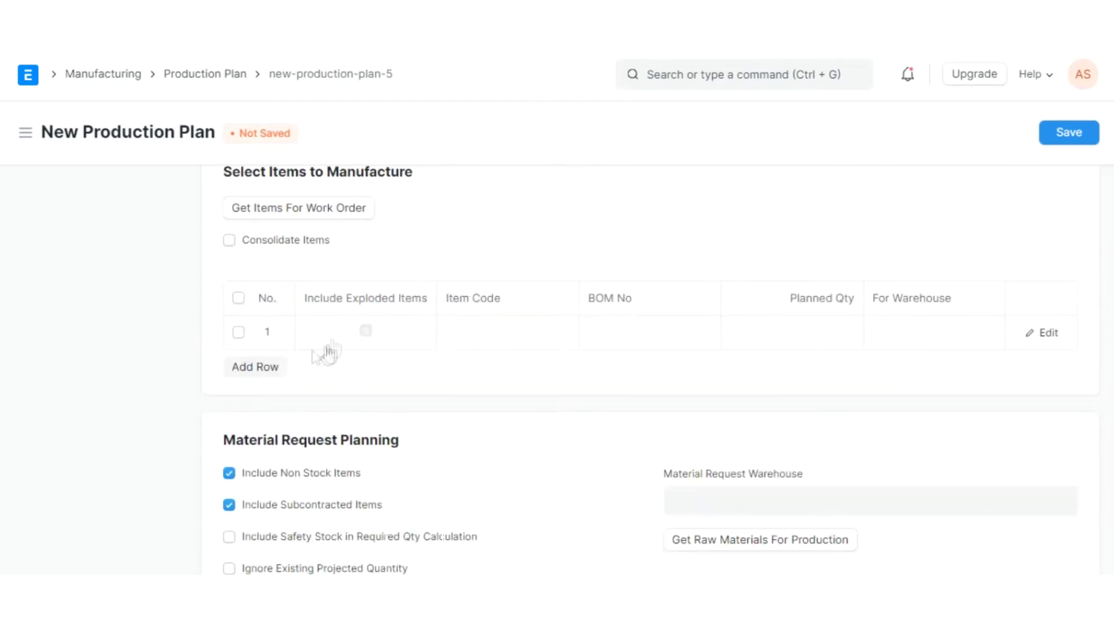
click(238, 372)
click(259, 332)
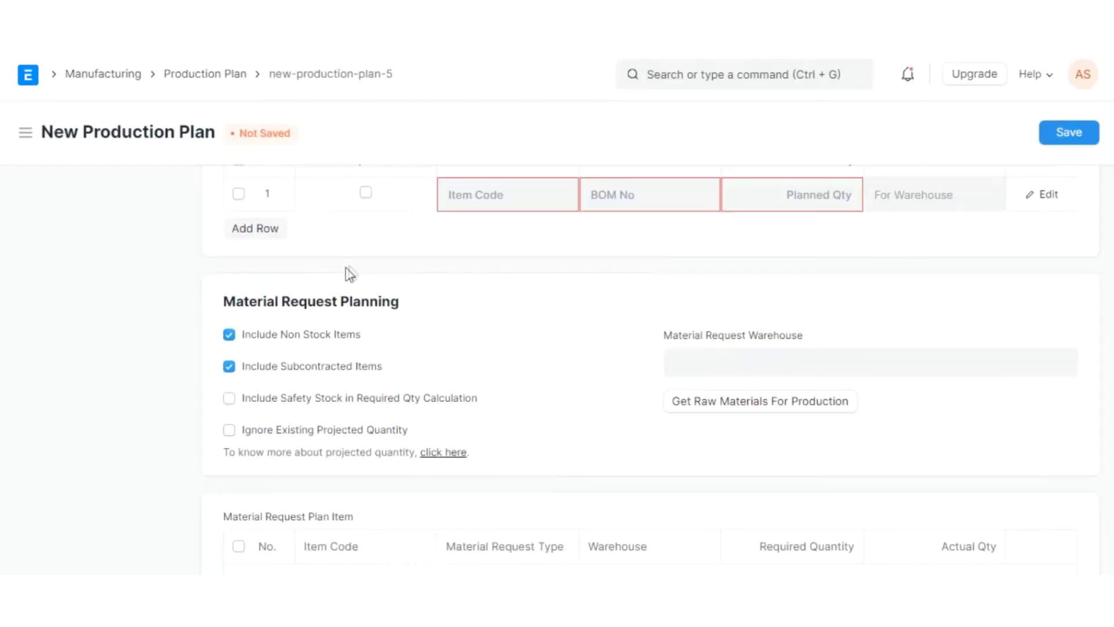
scroll(349, 273, up, 2)
click(492, 290)
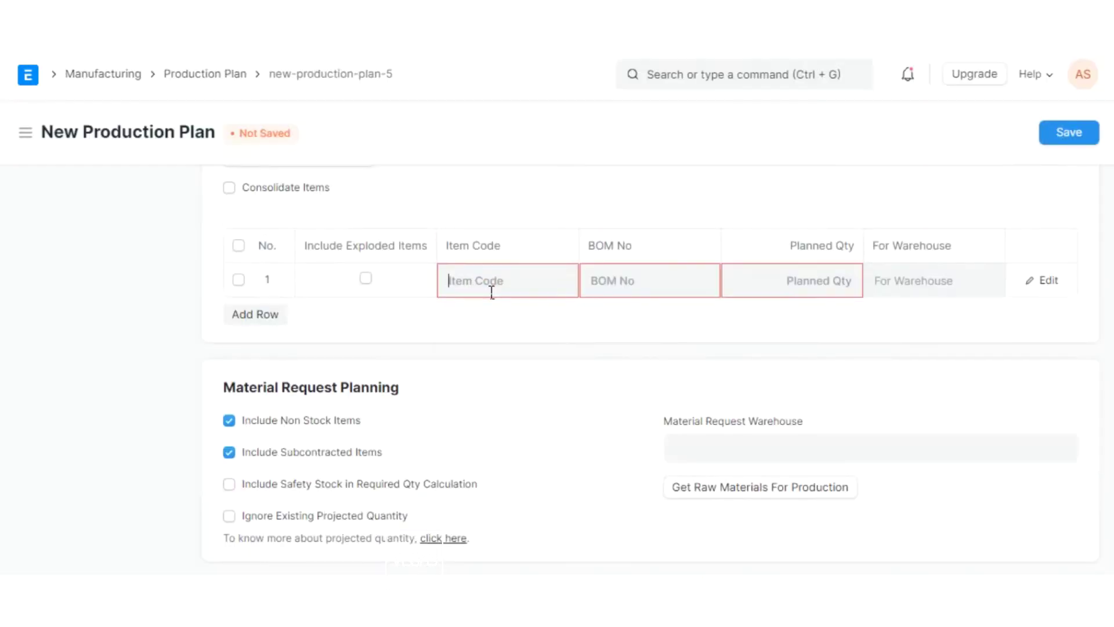
click(482, 380)
click(807, 281)
text(7000)
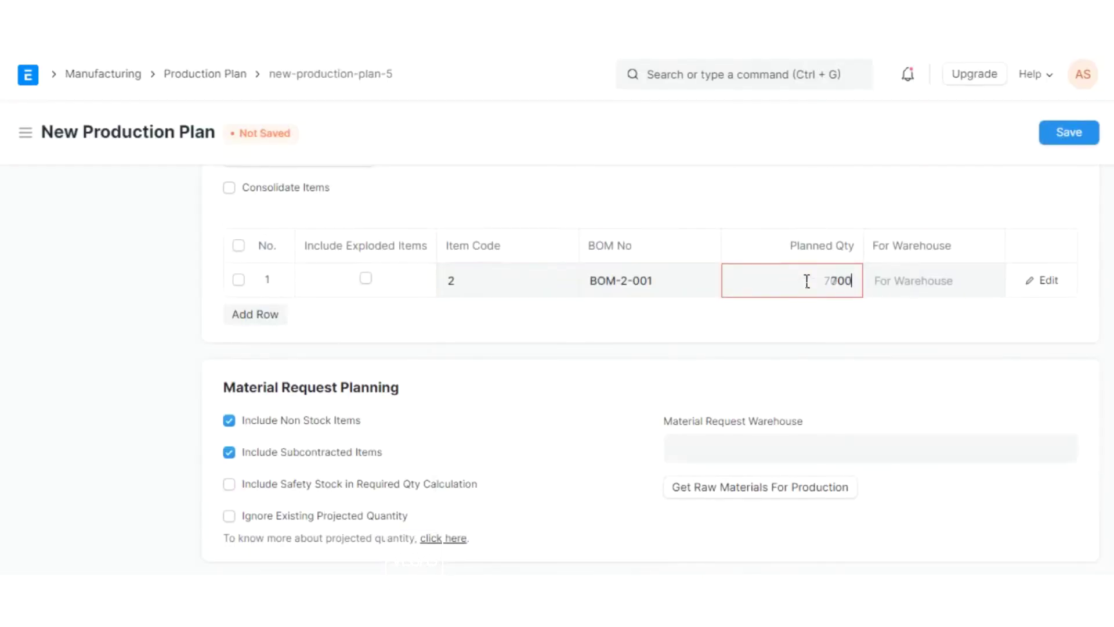
click(766, 364)
- Add item 3 to the material request plan with warehouse Work In Progress - CC and required quantity 7,000, and save the production plan
scroll(642, 360, down, 5)
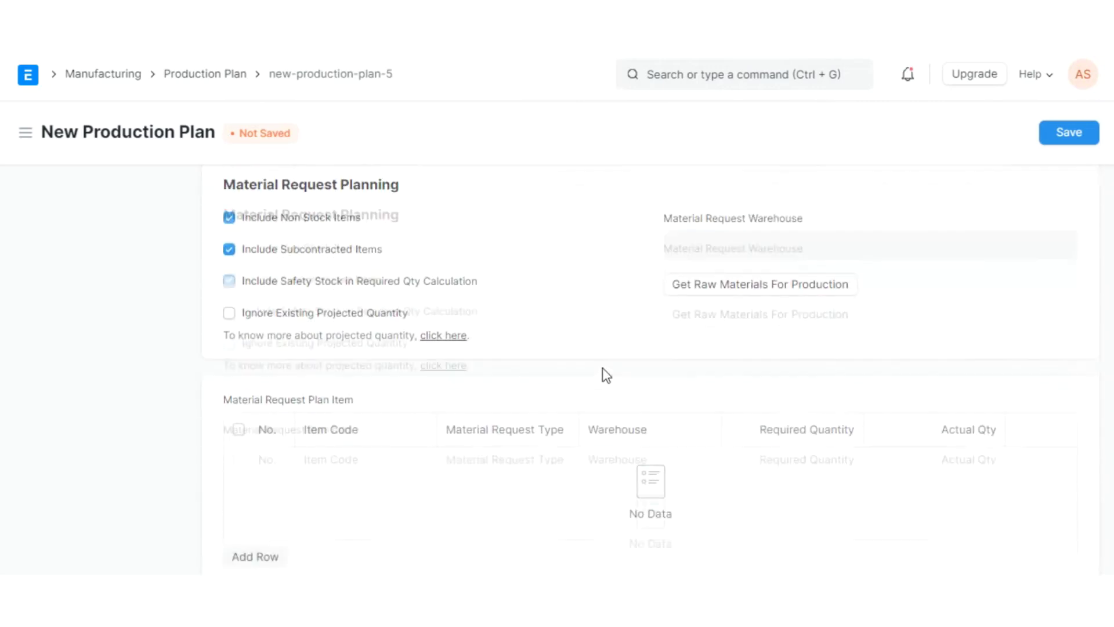
click(279, 420)
click(333, 381)
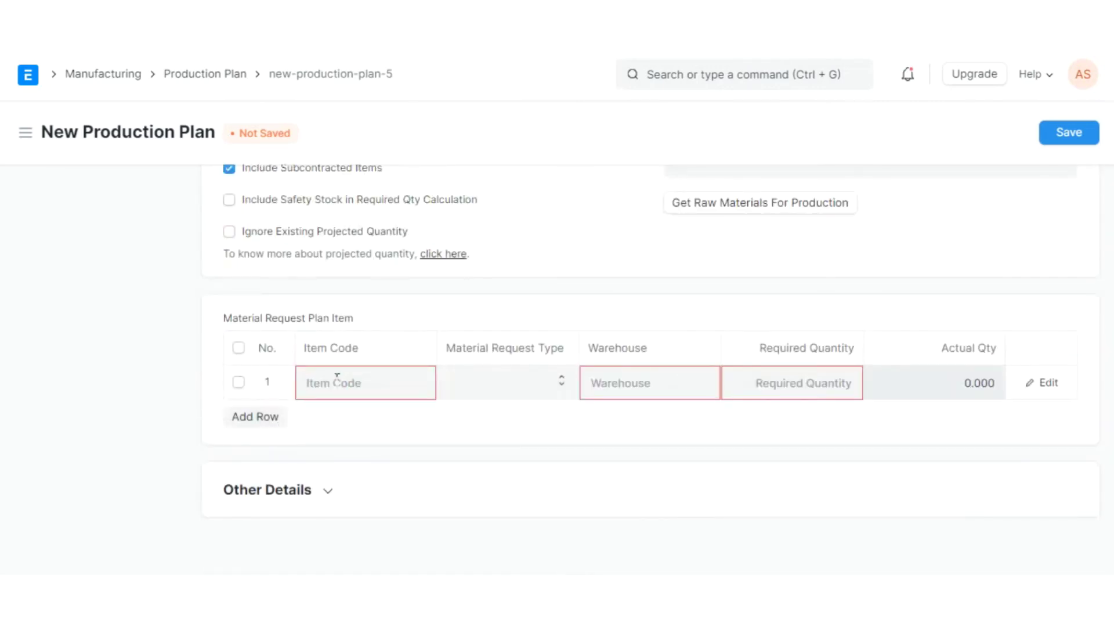
click(333, 450)
click(658, 387)
scroll(650, 493, down, 2)
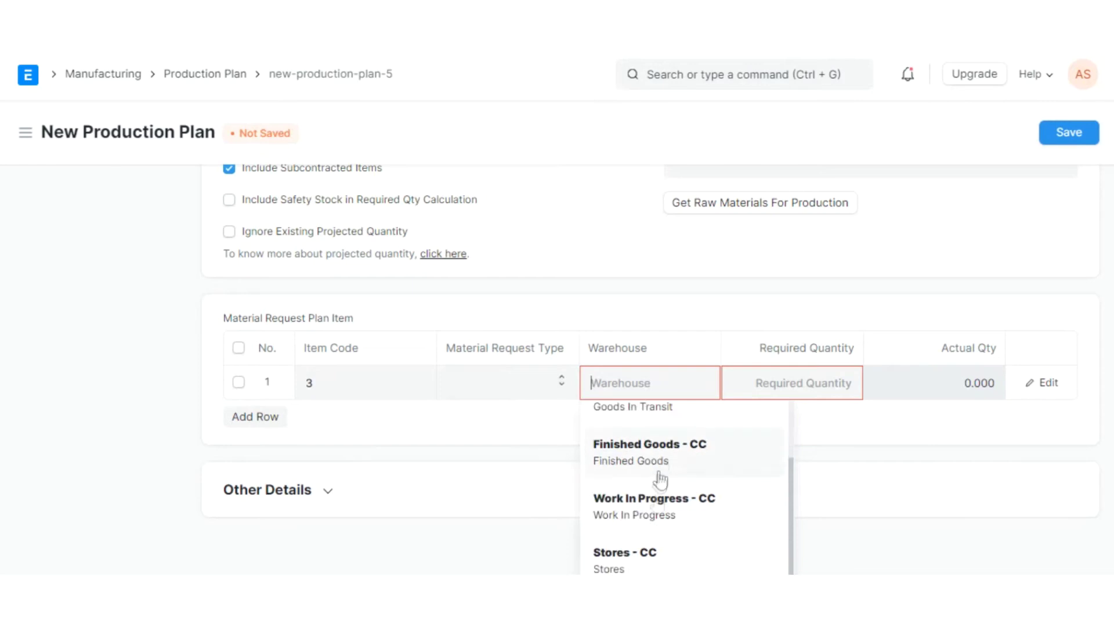
click(656, 501)
click(779, 393)
text(7,000)
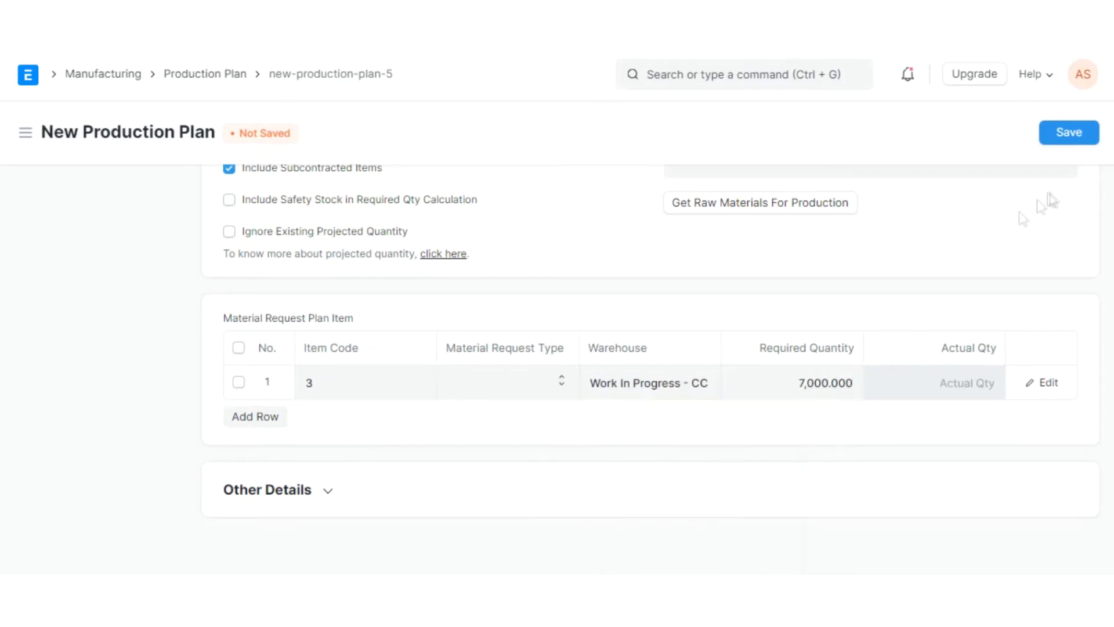
click(1071, 134)
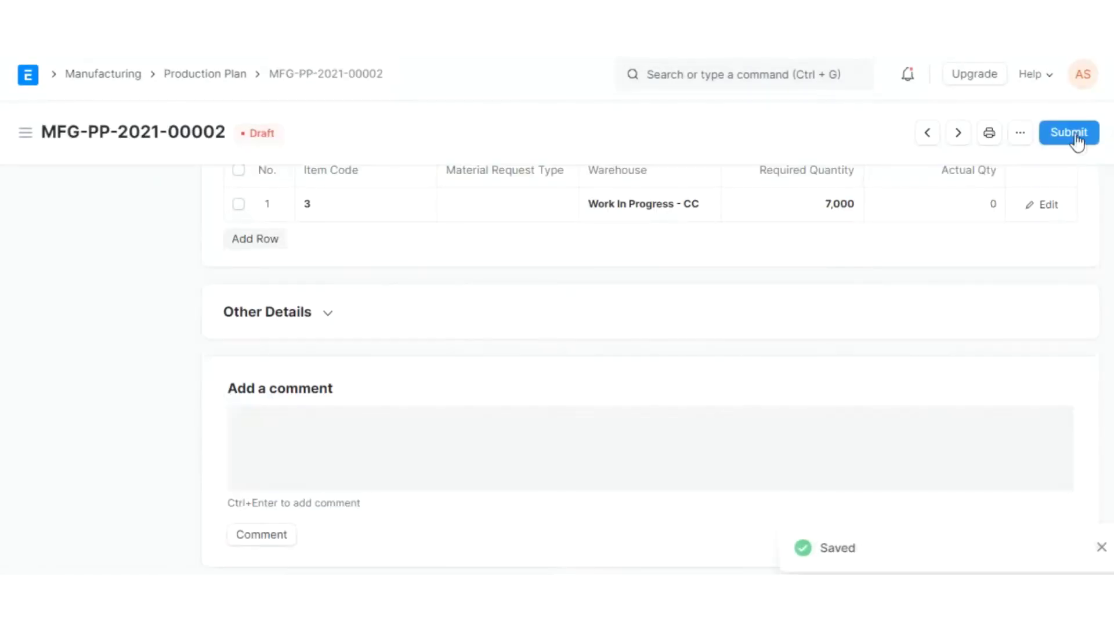
- Submit the saved production plan
click(1071, 134)
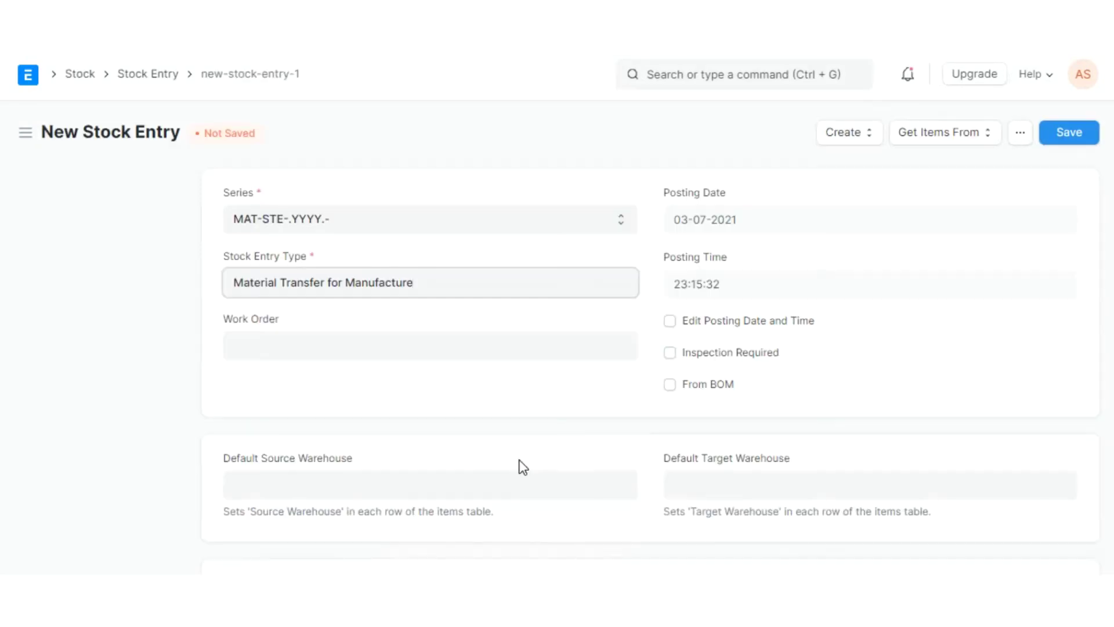
- Link work order MFG-WO-2021-00003 to the new Material Transfer for Manufacture stock entry and save it
scroll(519, 464, down, 3)
scroll(521, 464, up, 2)
click(272, 248)
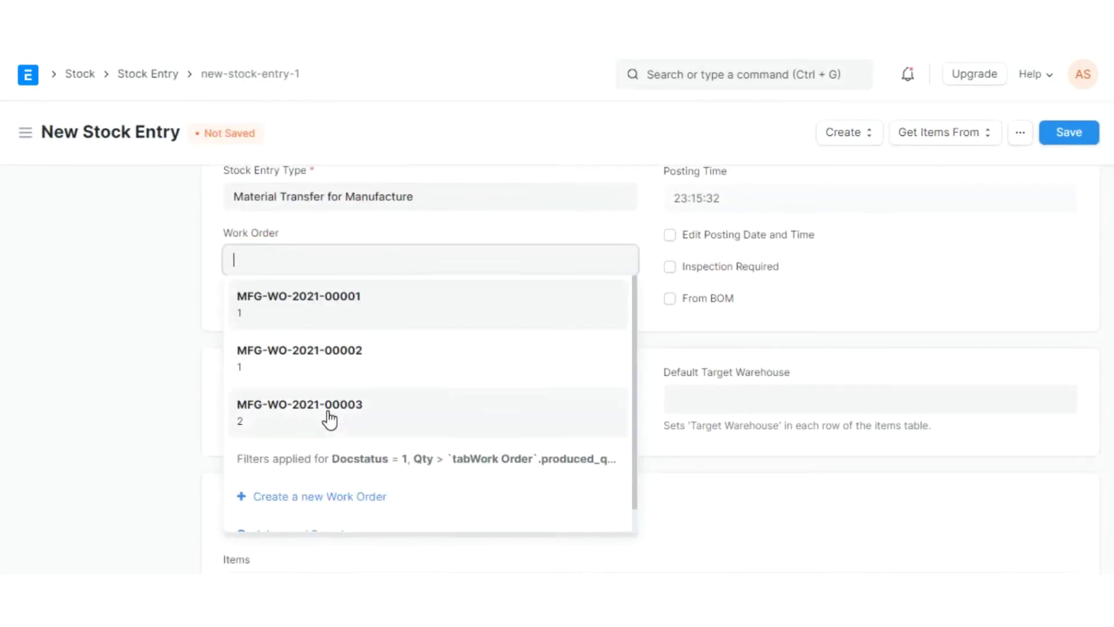
click(325, 417)
scroll(479, 414, down, 10)
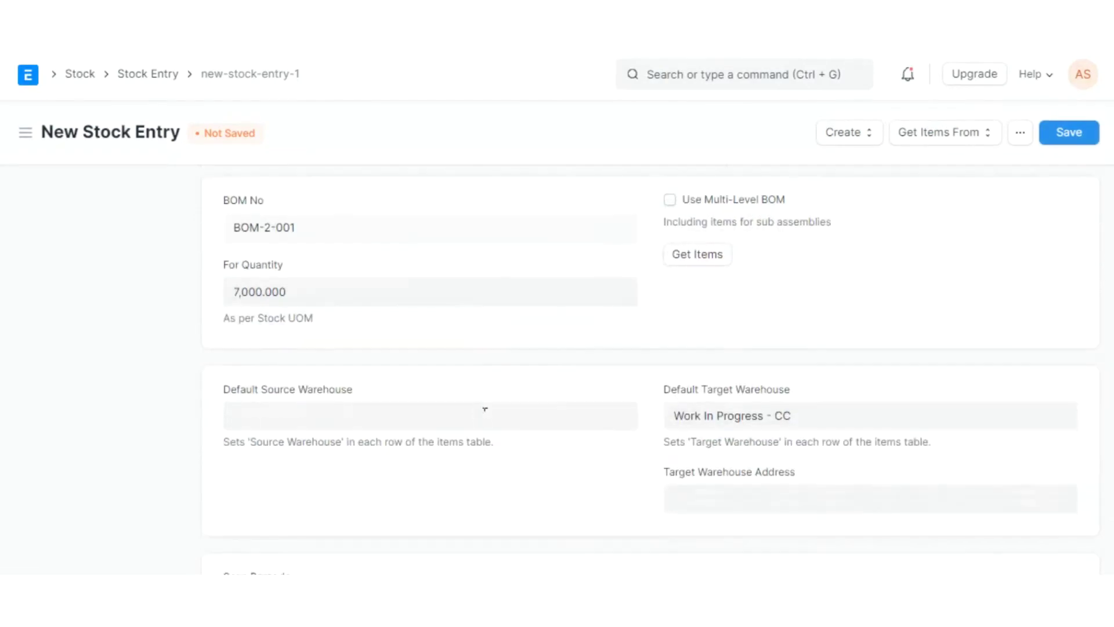
scroll(999, 366, up, 5)
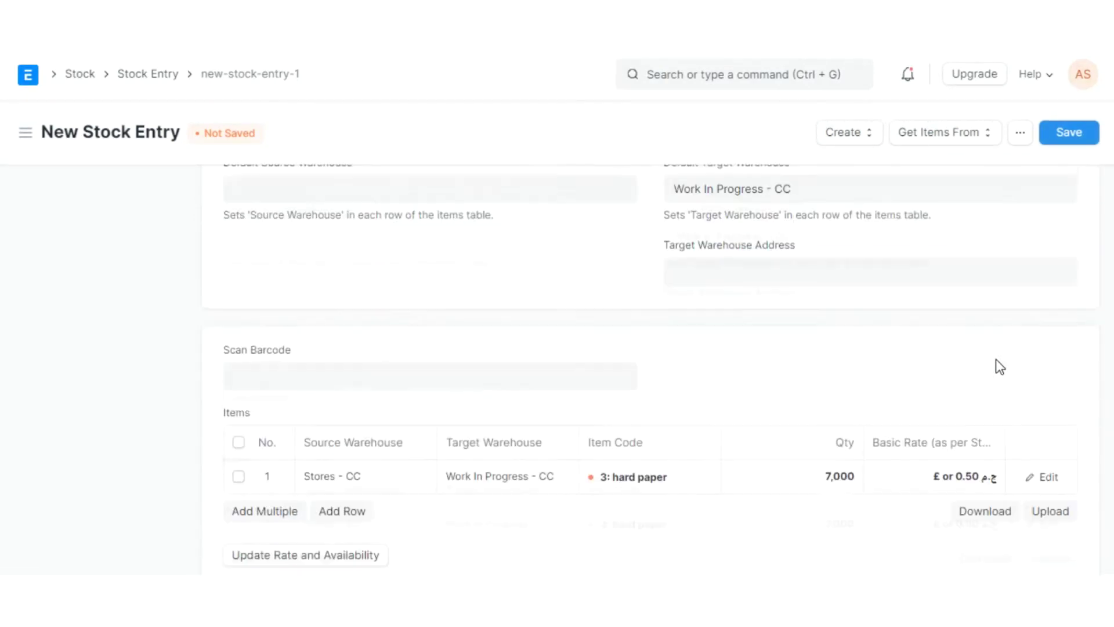
click(1084, 131)
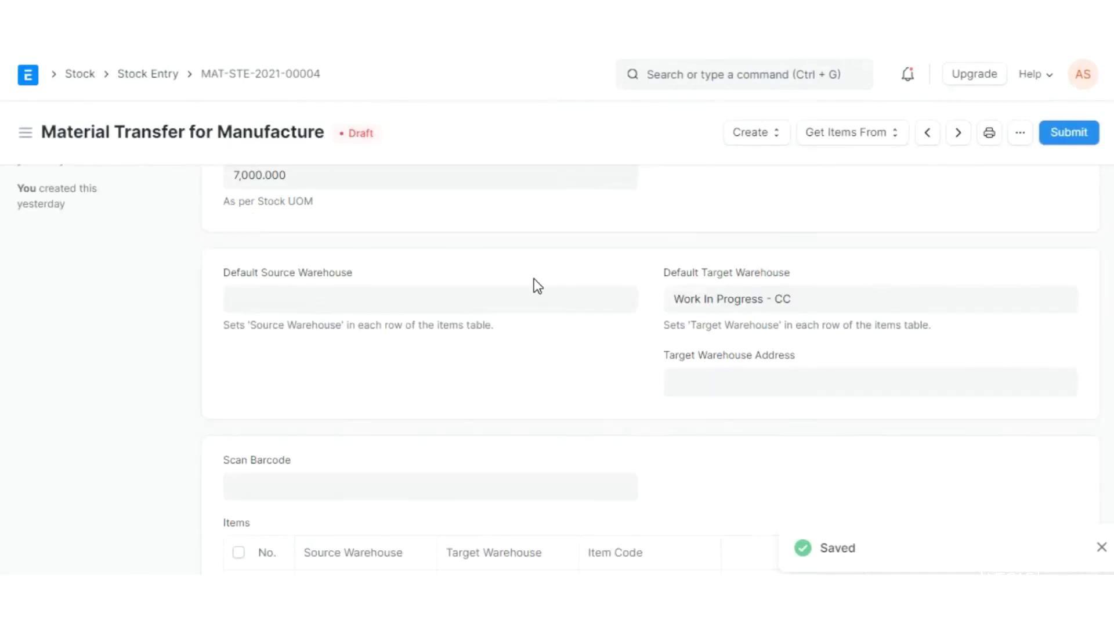
- Check the items and total values of the material transfer, and permanently submit it
scroll(537, 364, down, 4)
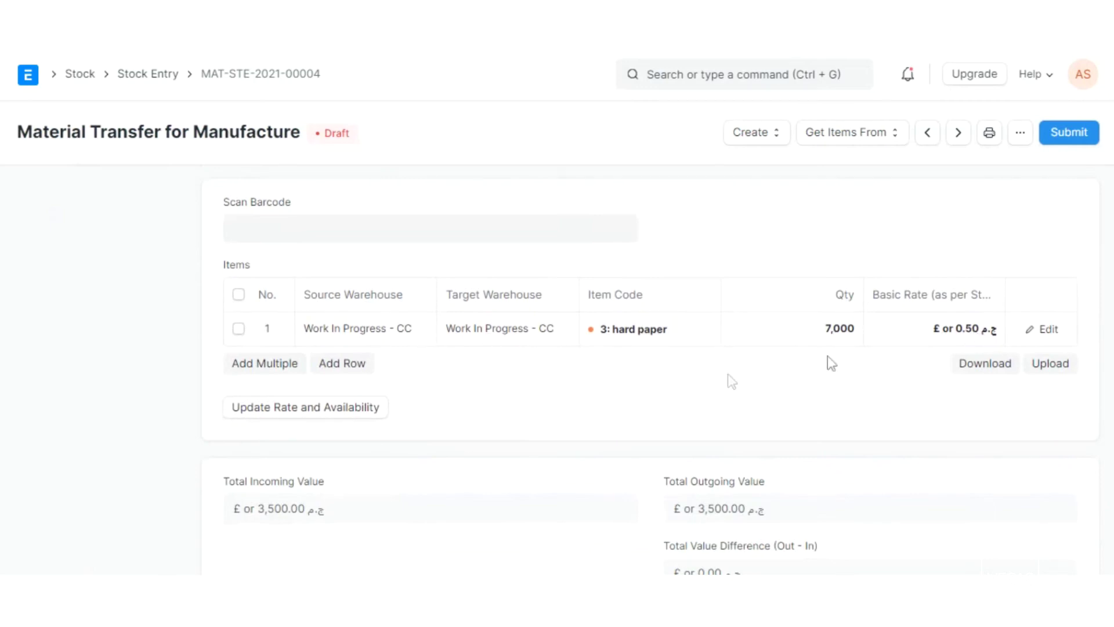
scroll(709, 376, down, 3)
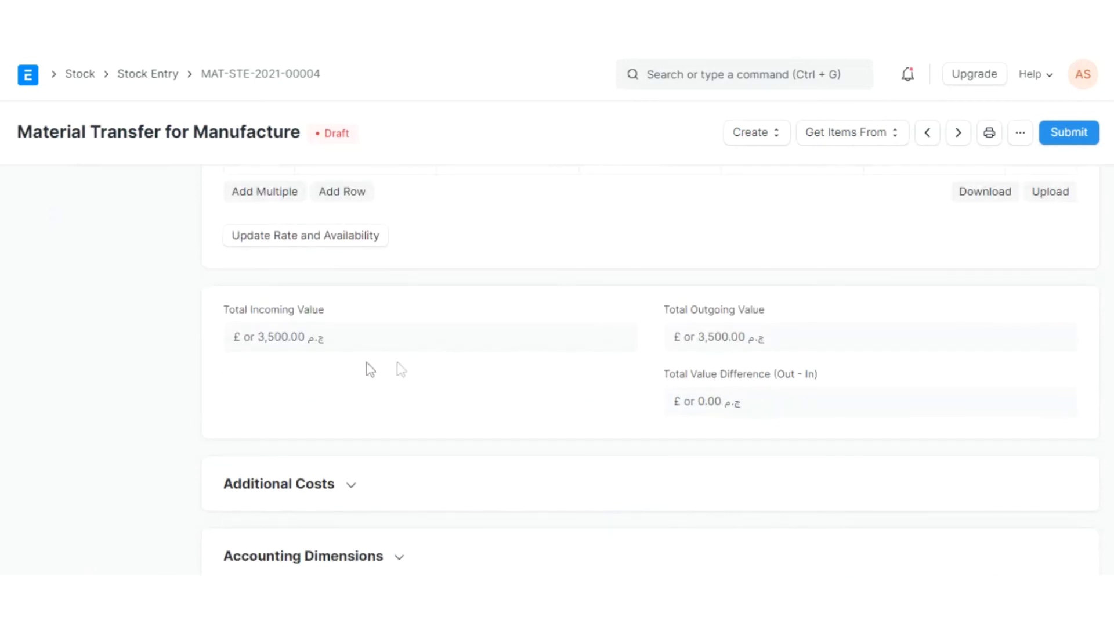
scroll(874, 384, down, 4)
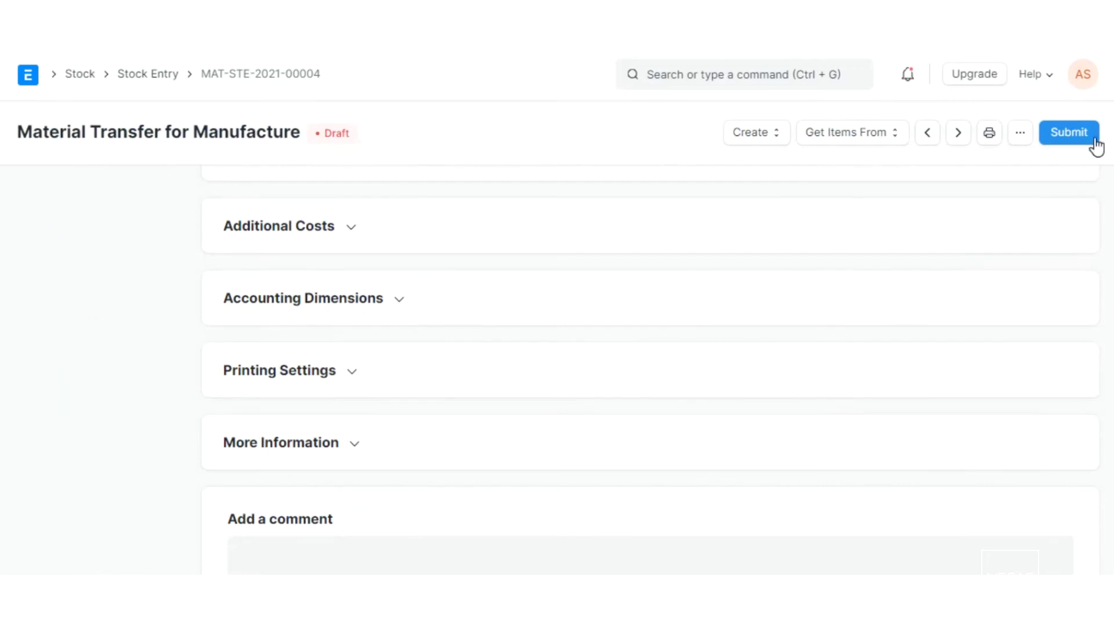
click(1095, 138)
click(772, 205)
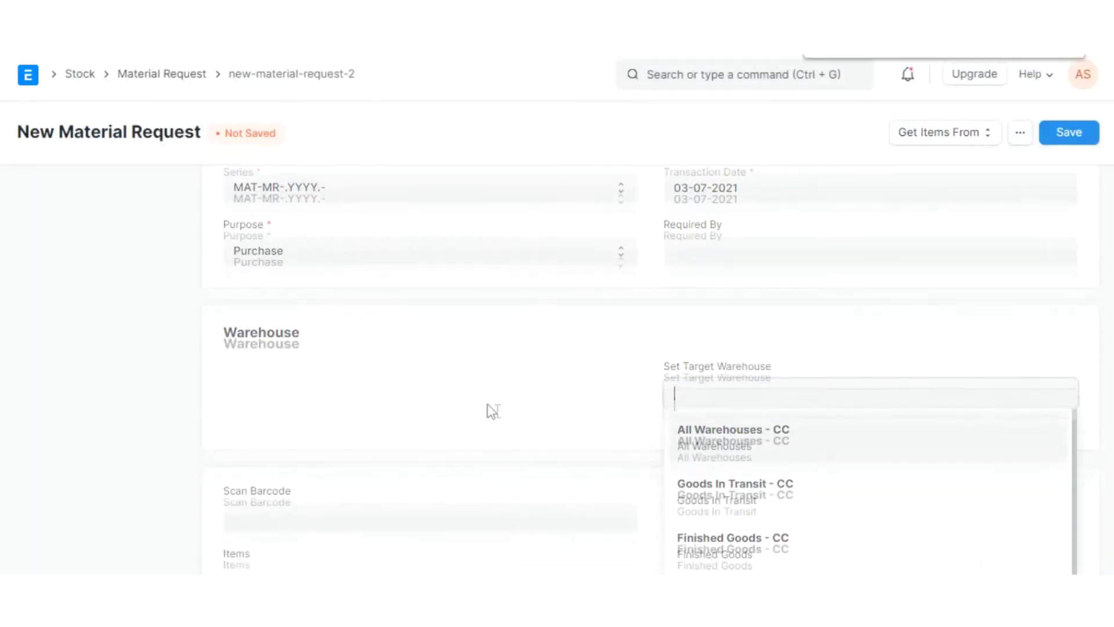
- Set the purchase material request's target warehouse to Work In Progress - CC and enter 2,000 of item 3, required by 03-07-2021
scroll(490, 410, down, 2)
click(720, 460)
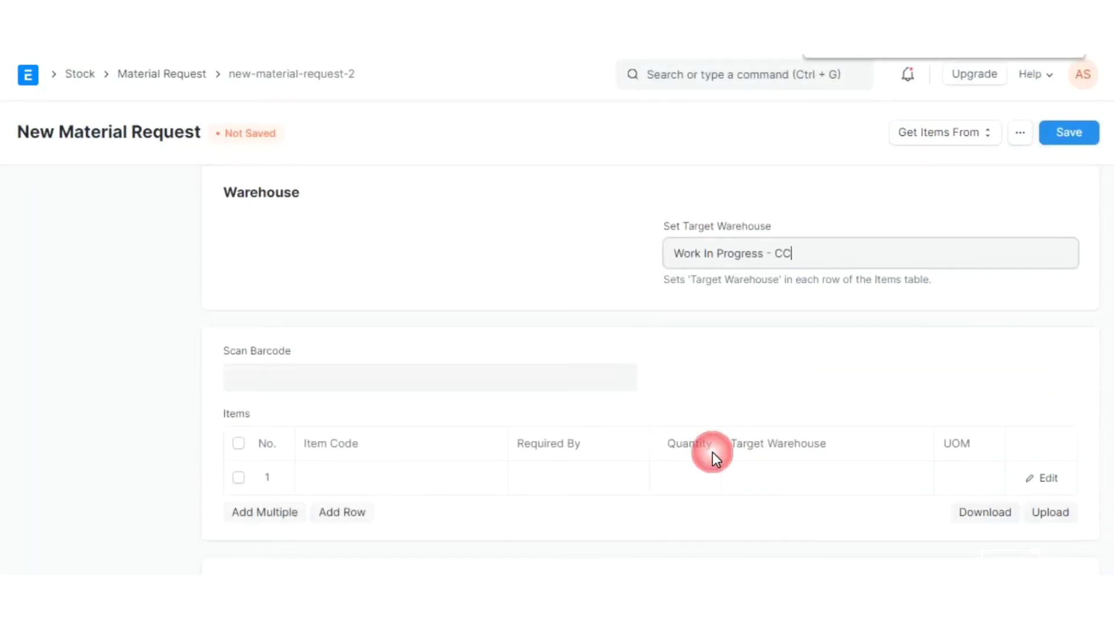
scroll(506, 298, down, 2)
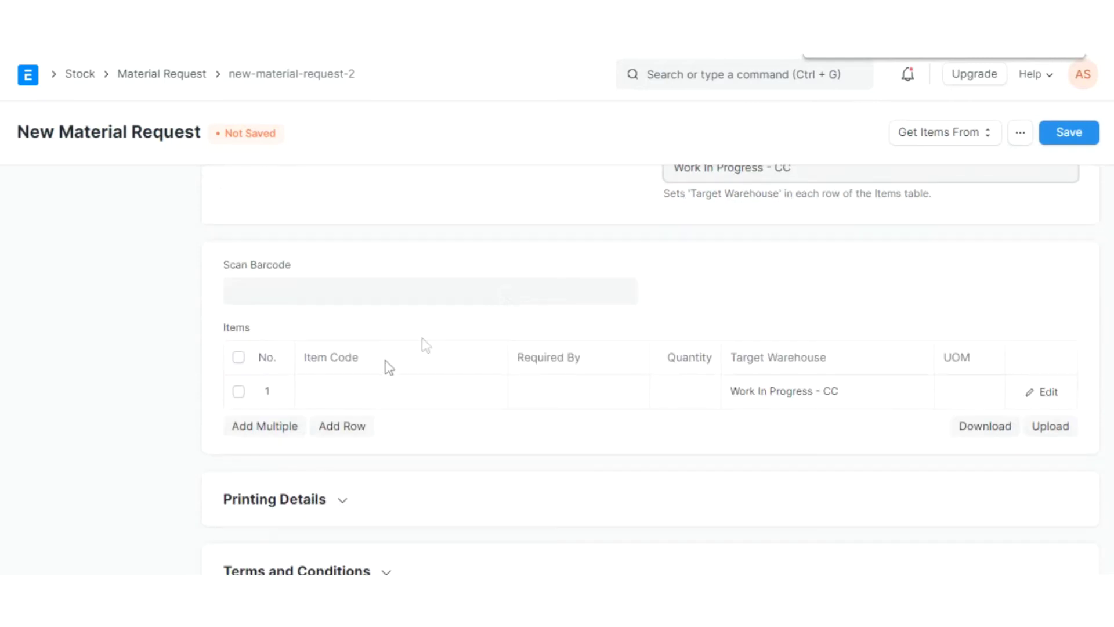
click(357, 395)
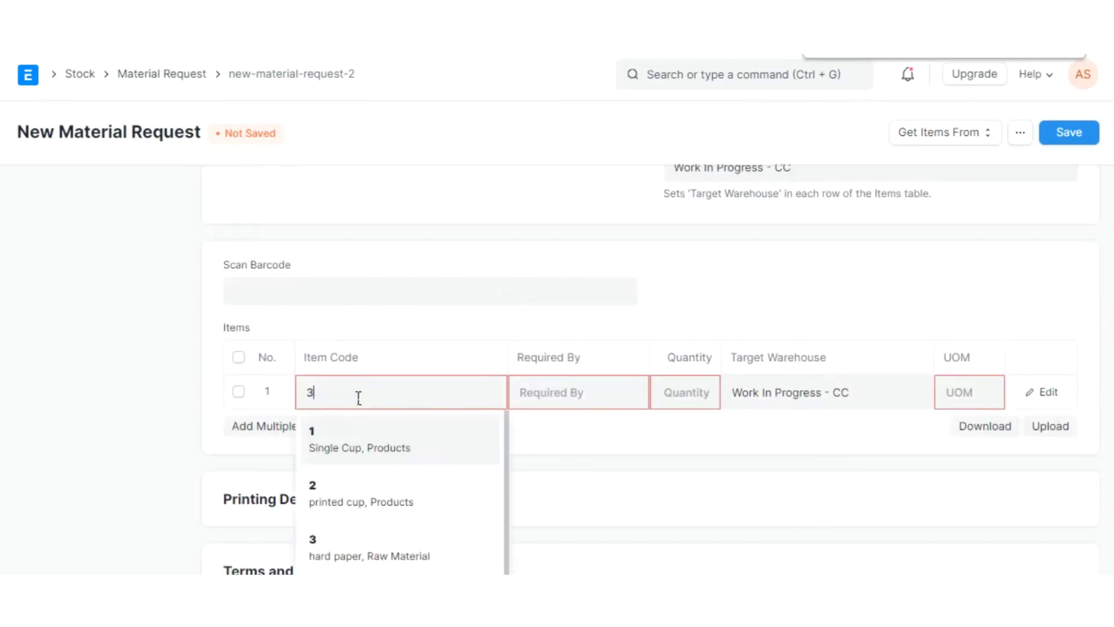
click(393, 435)
click(604, 395)
scroll(696, 406, down, 2)
click(707, 412)
click(695, 317)
click(816, 306)
key(BackSpace)
click(804, 508)
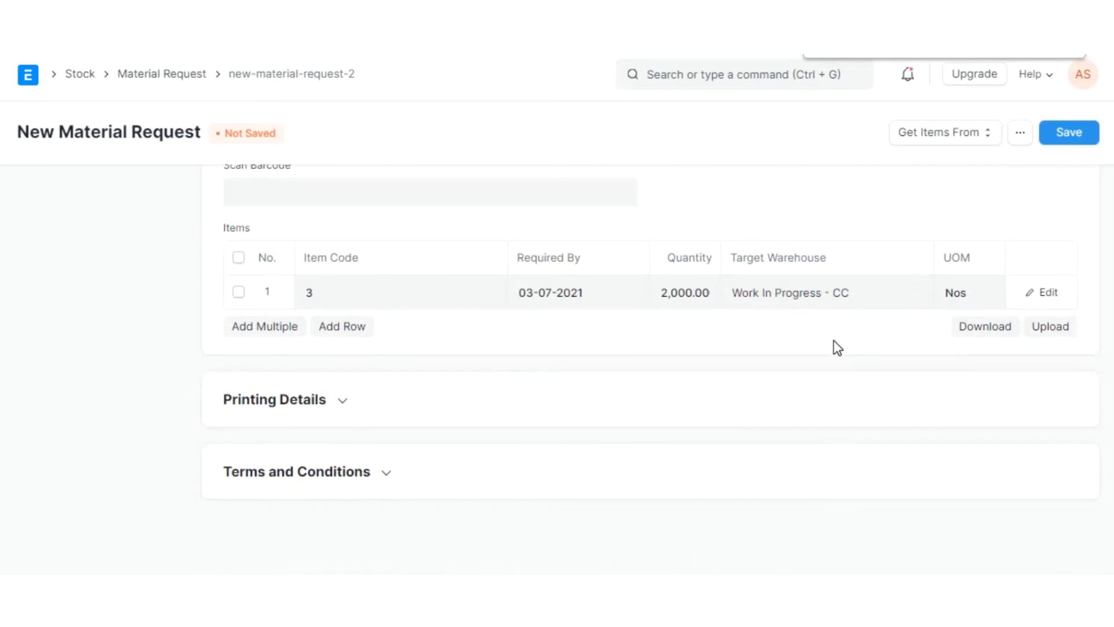
- Save and submit the material request for hard paper
click(1081, 133)
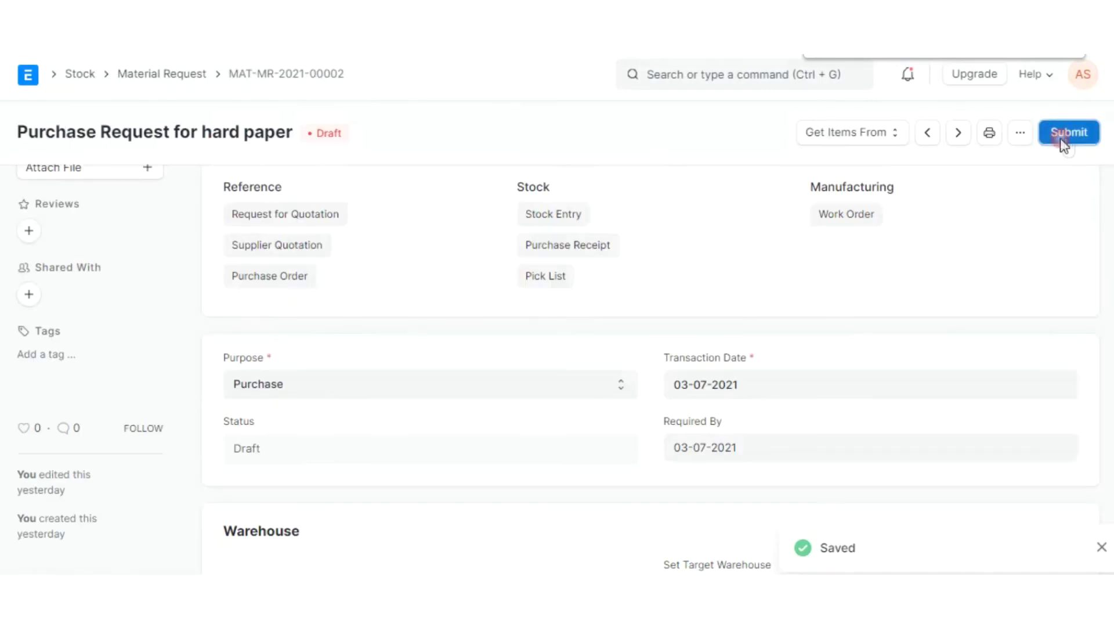
click(1067, 138)
click(781, 200)
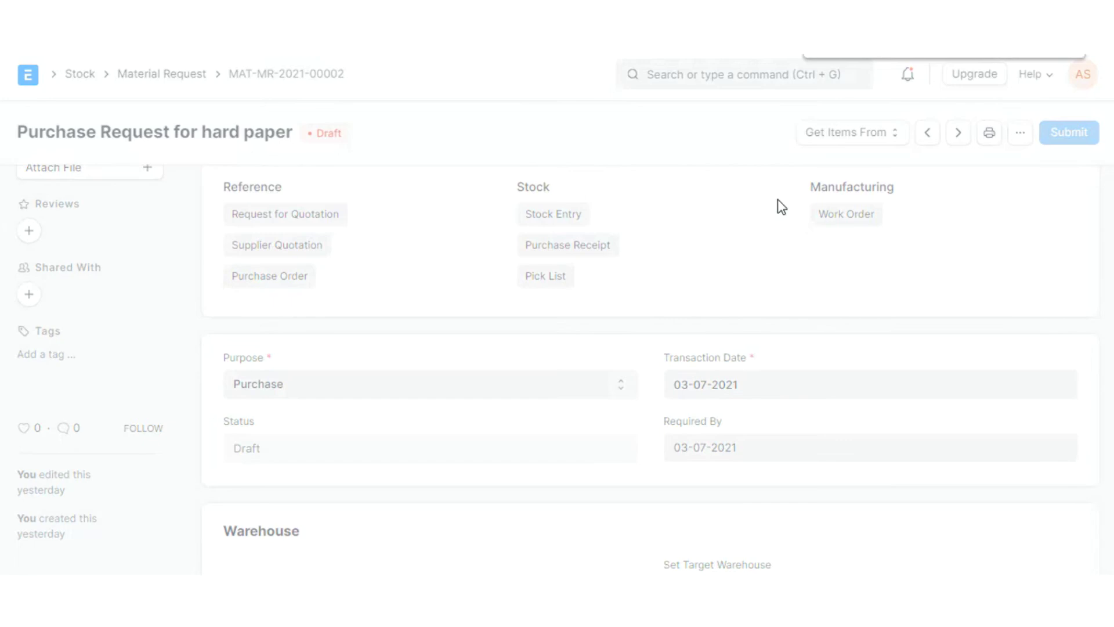
- Create a purchase order from the hard paper material request with national paper stocks as the supplier
click(849, 137)
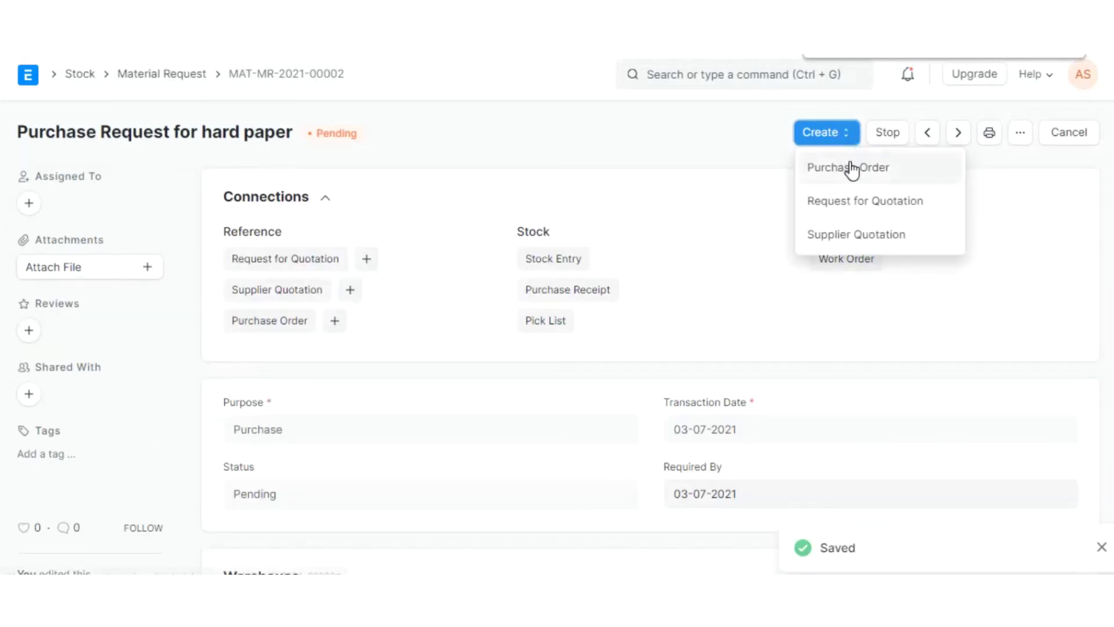
click(847, 167)
click(545, 182)
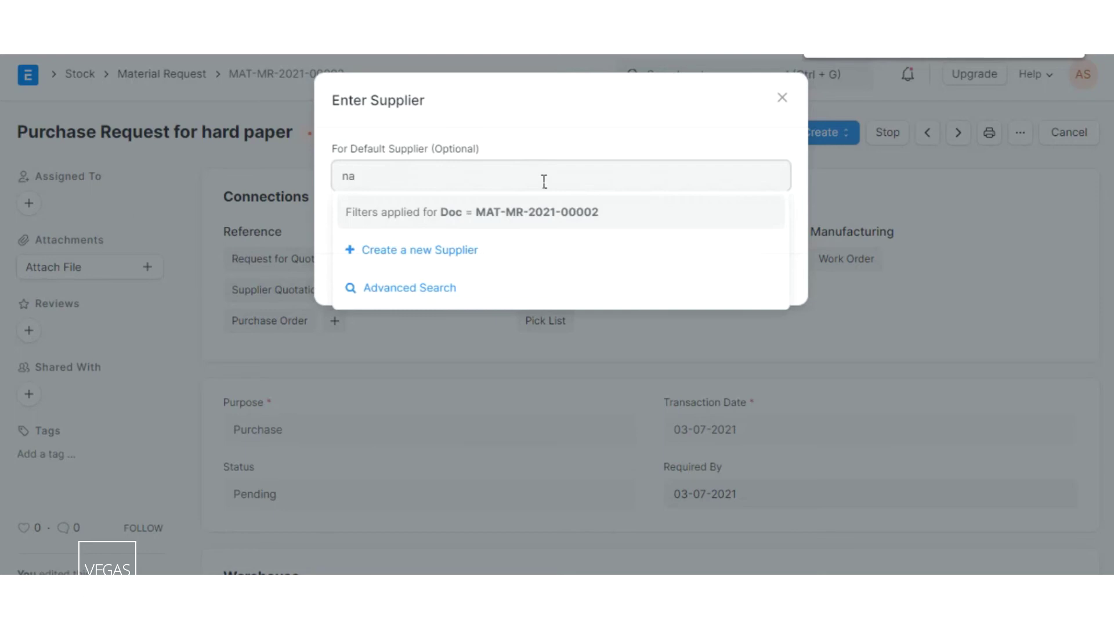
click(756, 284)
click(279, 282)
click(292, 337)
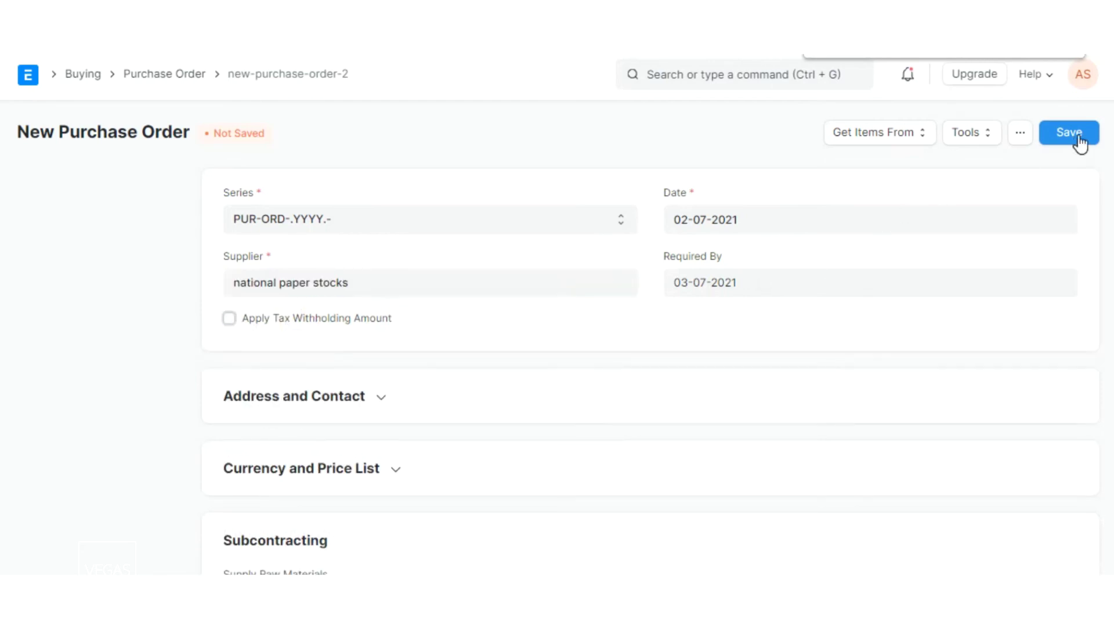
- Save the purchase order and submit it permanently
click(1079, 139)
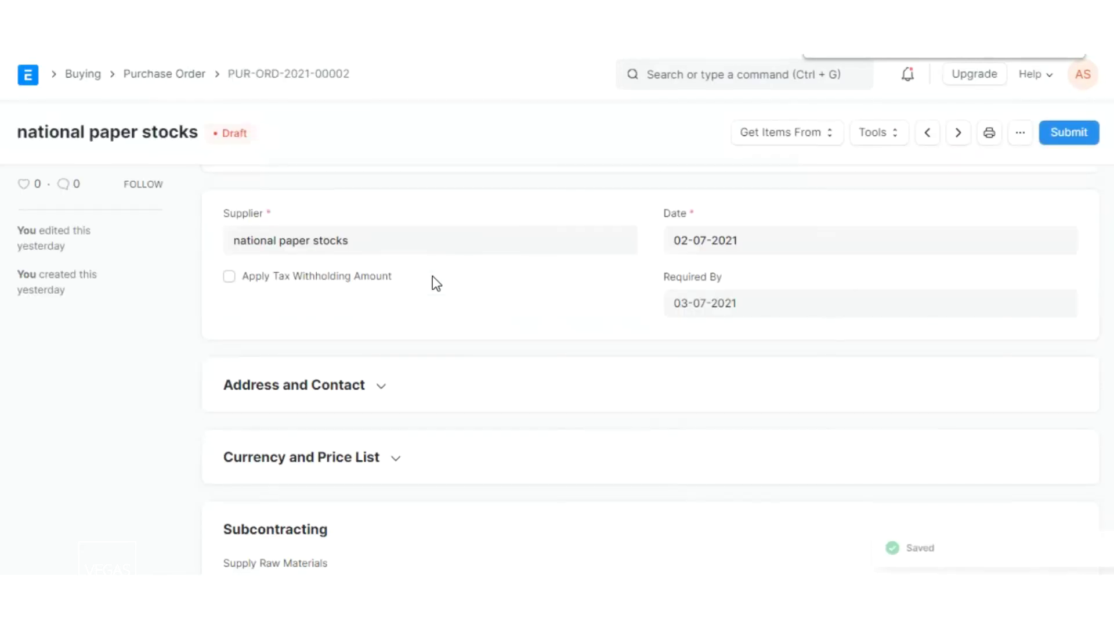
scroll(1022, 191, down, 2)
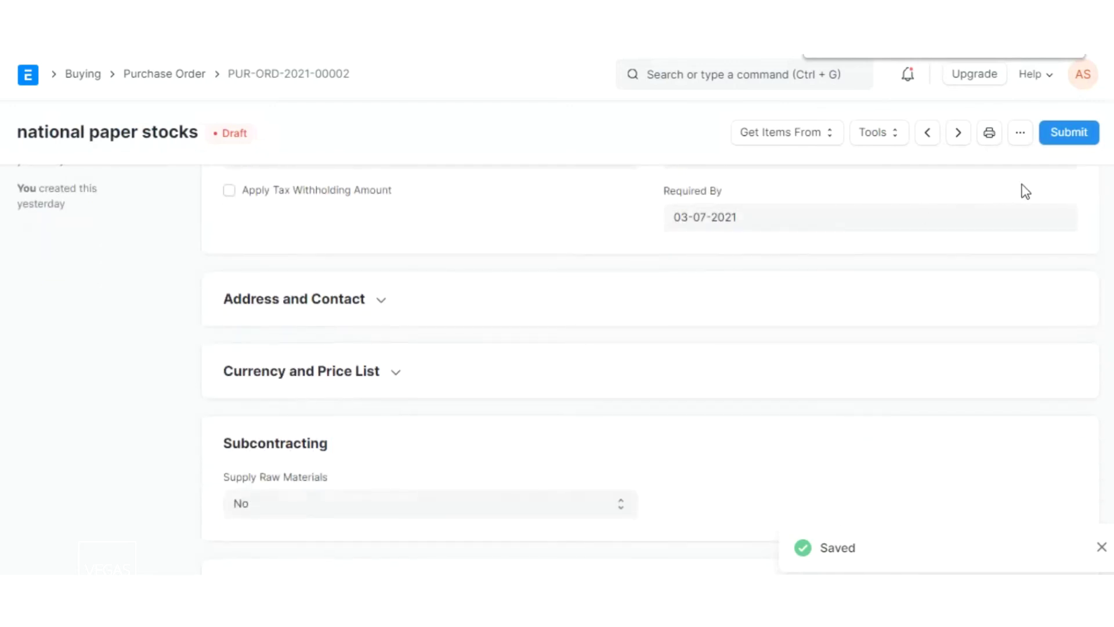
click(1063, 135)
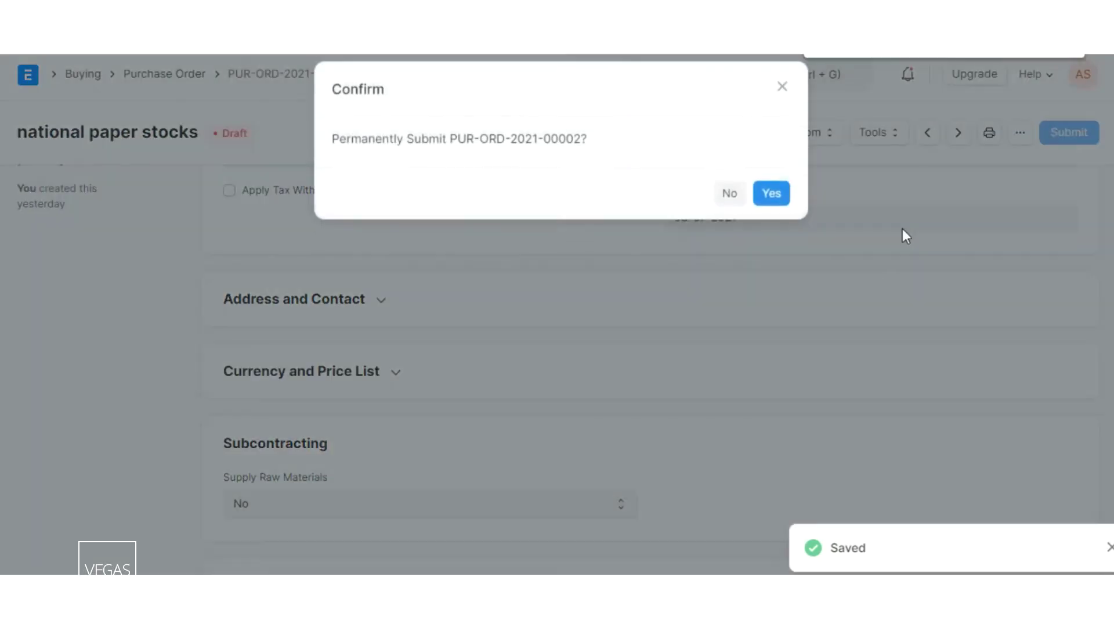
click(772, 206)
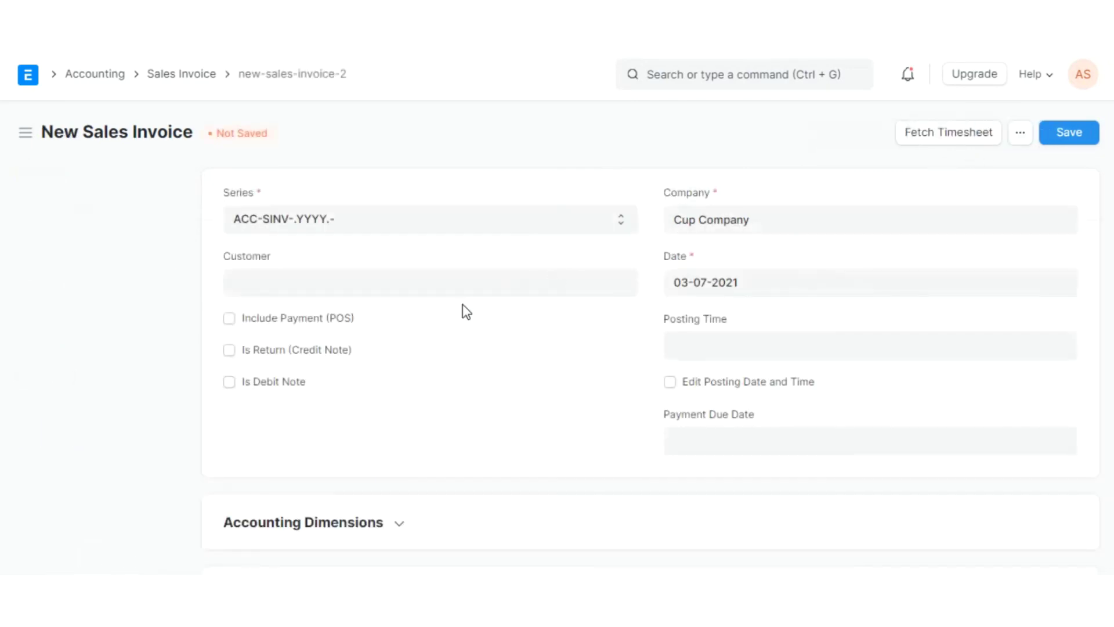
- Set the customer of the new sales invoice to costa coffee
click(275, 293)
text(co)
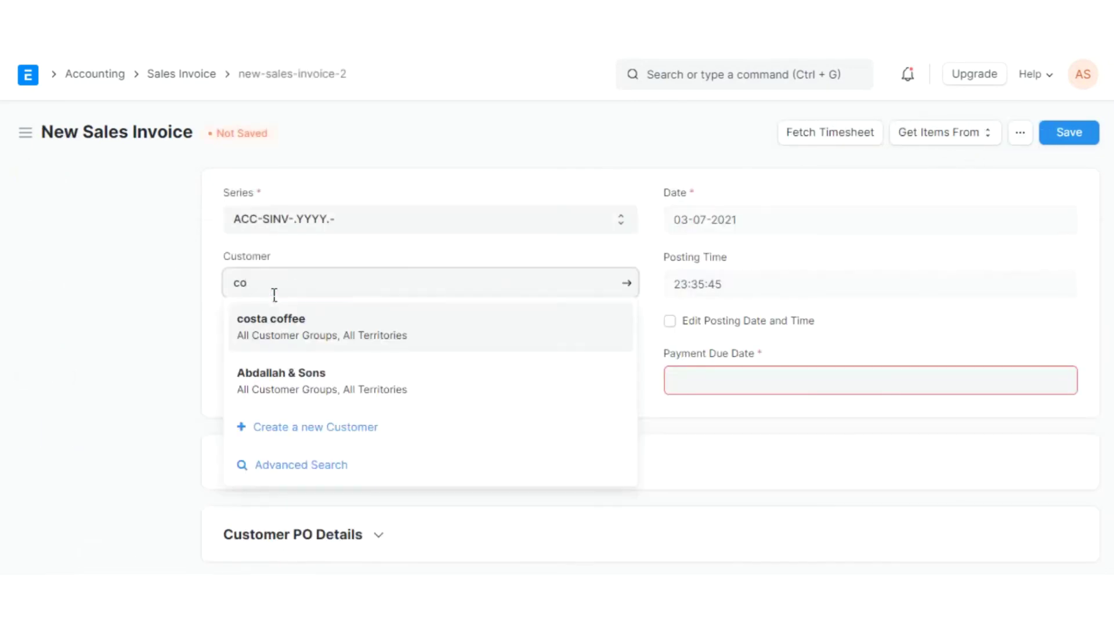
click(276, 322)
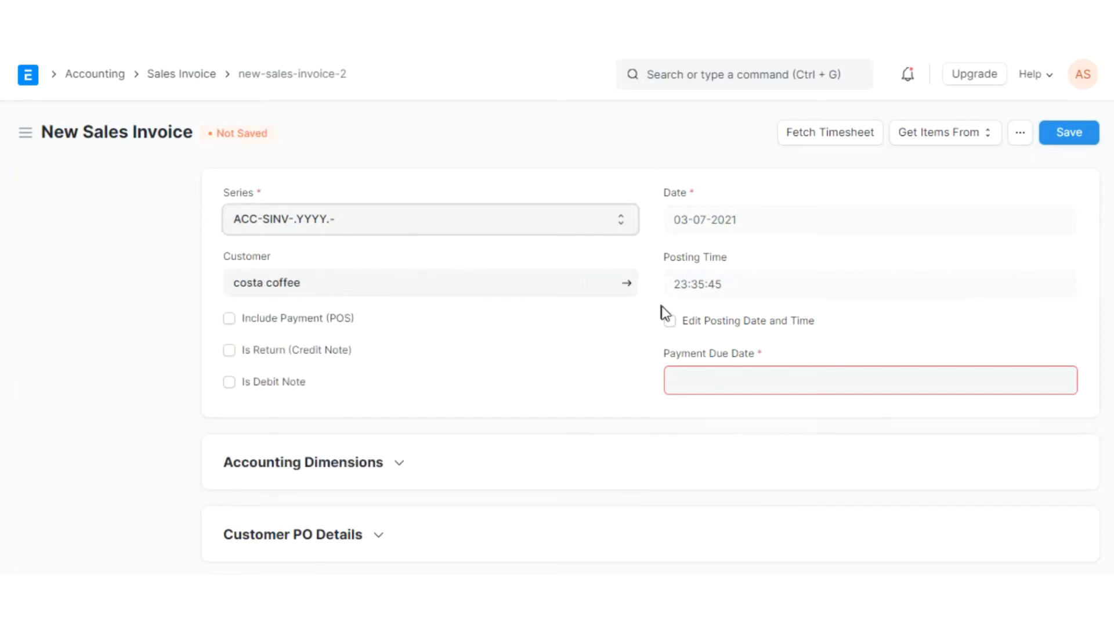
- Enable Update Stock on the sales invoice and enter item 2 with a quantity of 5000
scroll(451, 340, down, 7)
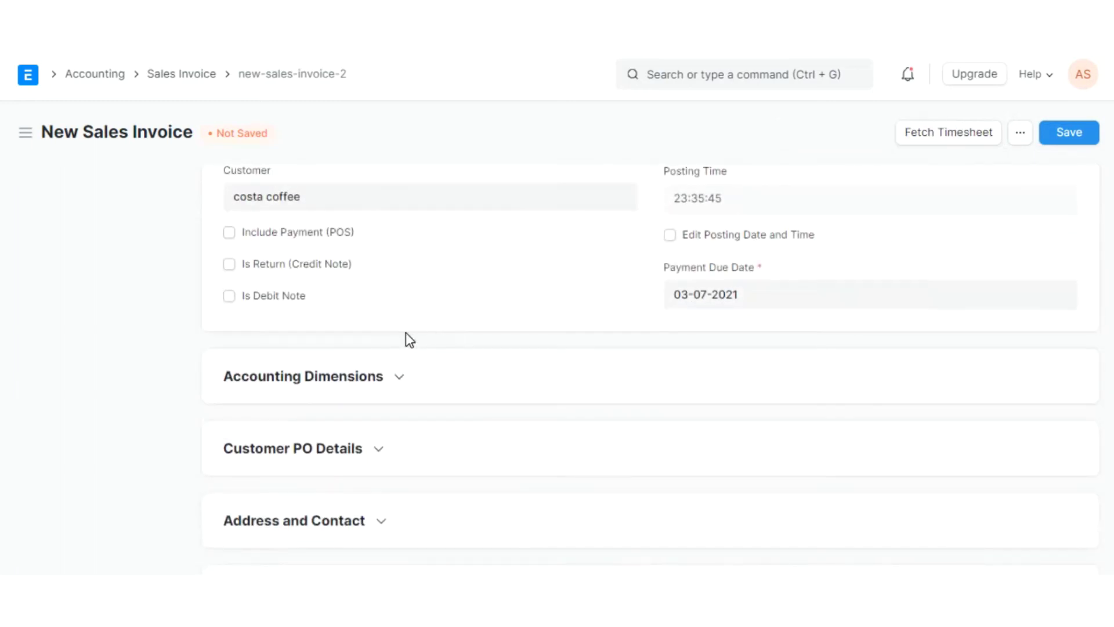
click(229, 354)
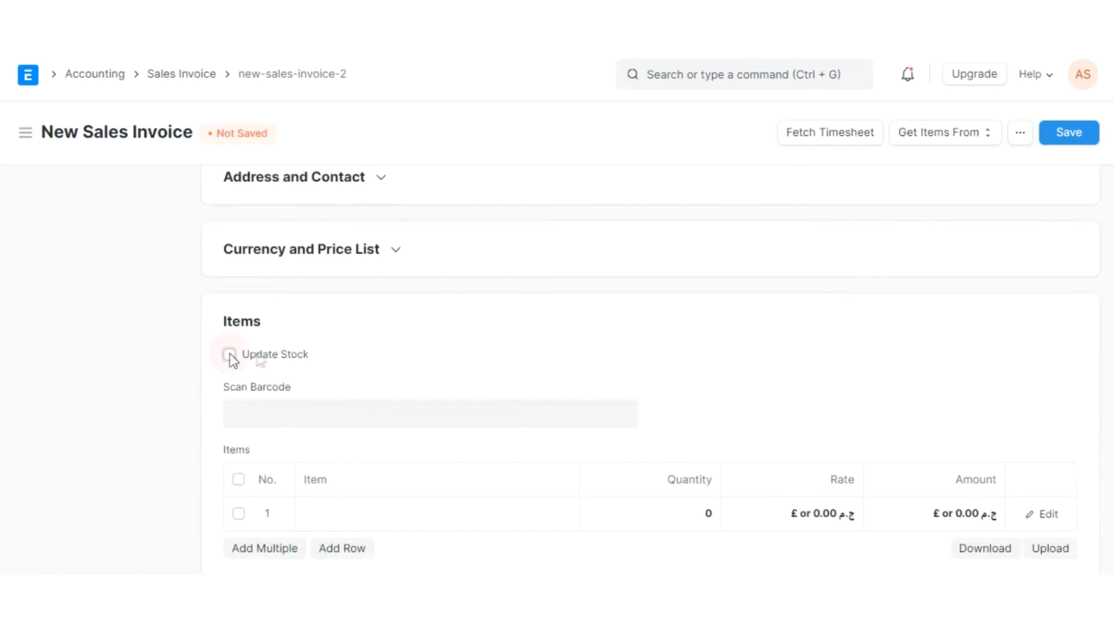
scroll(480, 352, down, 3)
click(371, 328)
click(375, 414)
click(709, 314)
text(5000)
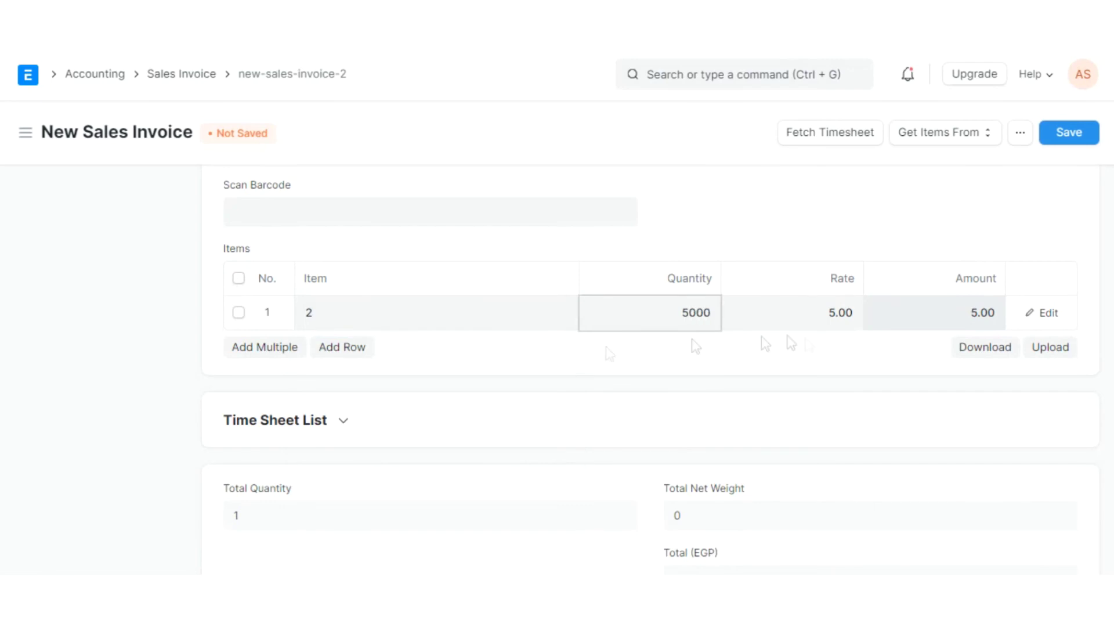
- Set the sales invoice's source warehouse to Finished Goods - CC and save the invoice
scroll(314, 341, up, 3)
scroll(314, 341, up, 3)
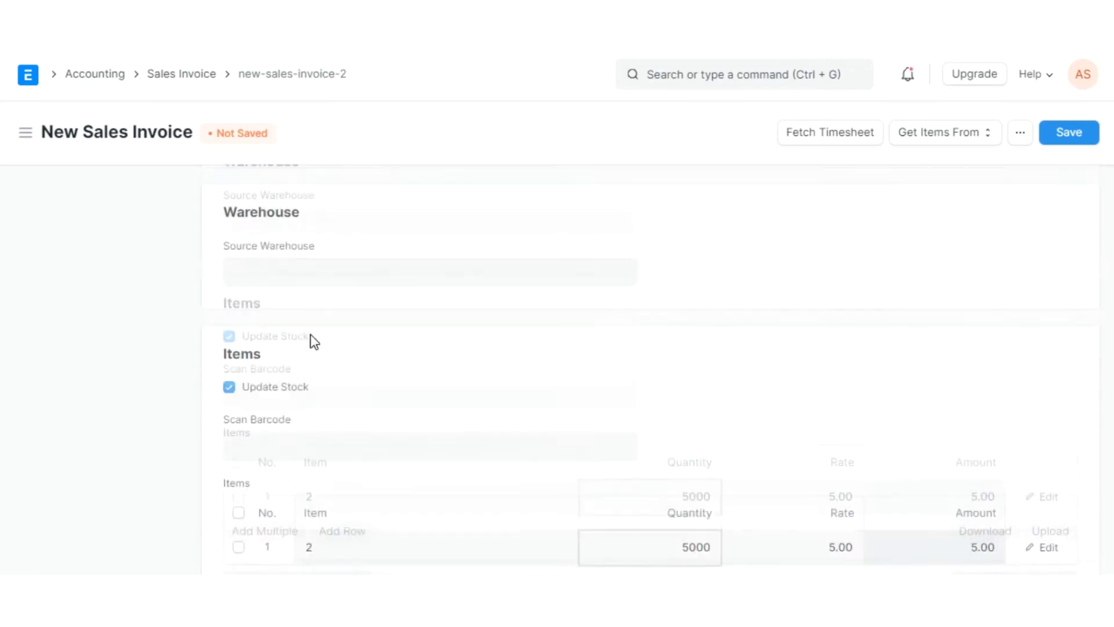
click(361, 390)
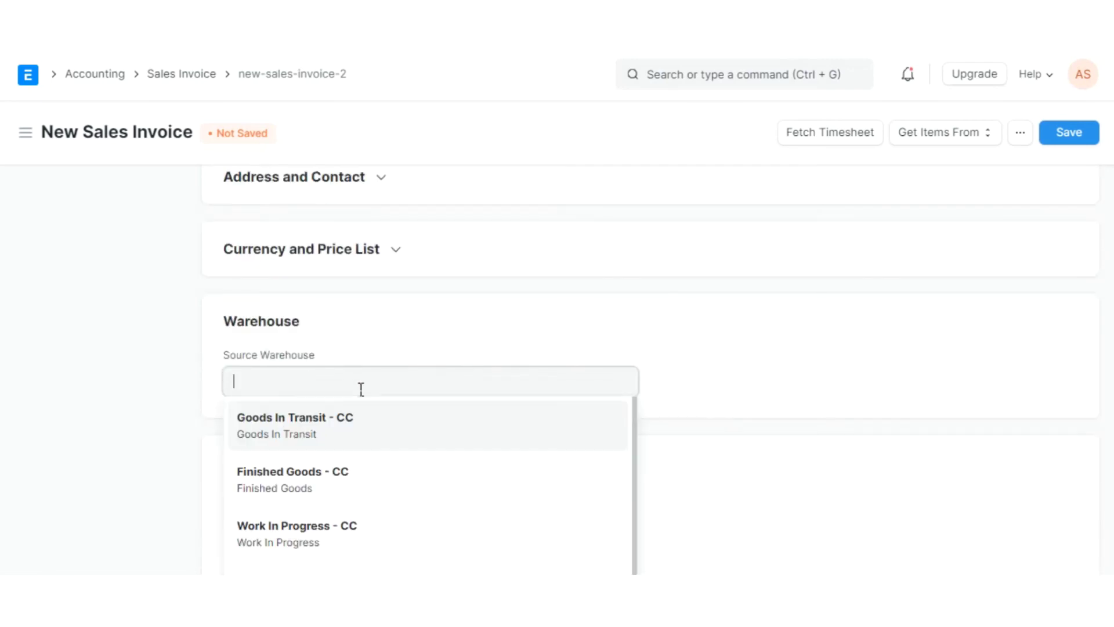
click(329, 473)
scroll(439, 393, down, 3)
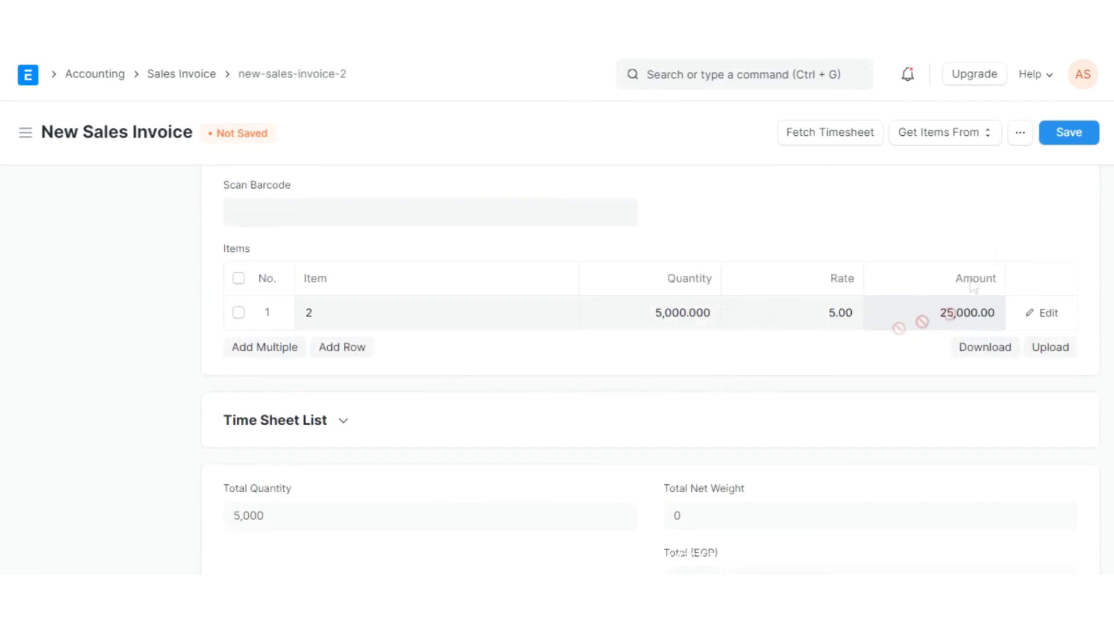
click(1063, 134)
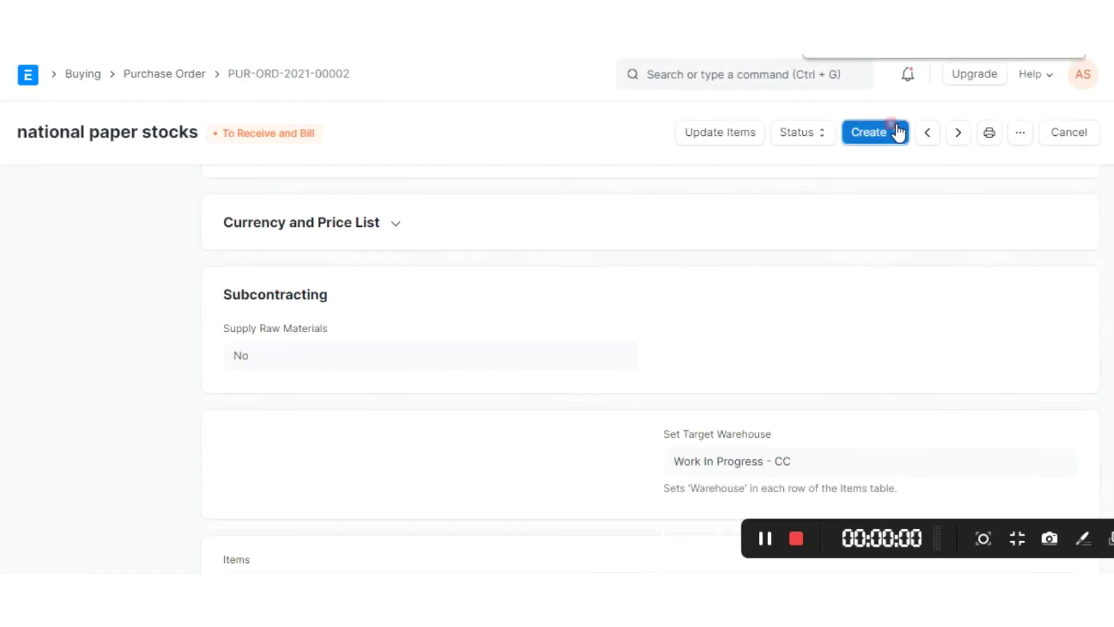
- Create a purchase receipt from the national paper stocks purchase order and review its items
click(893, 132)
click(894, 168)
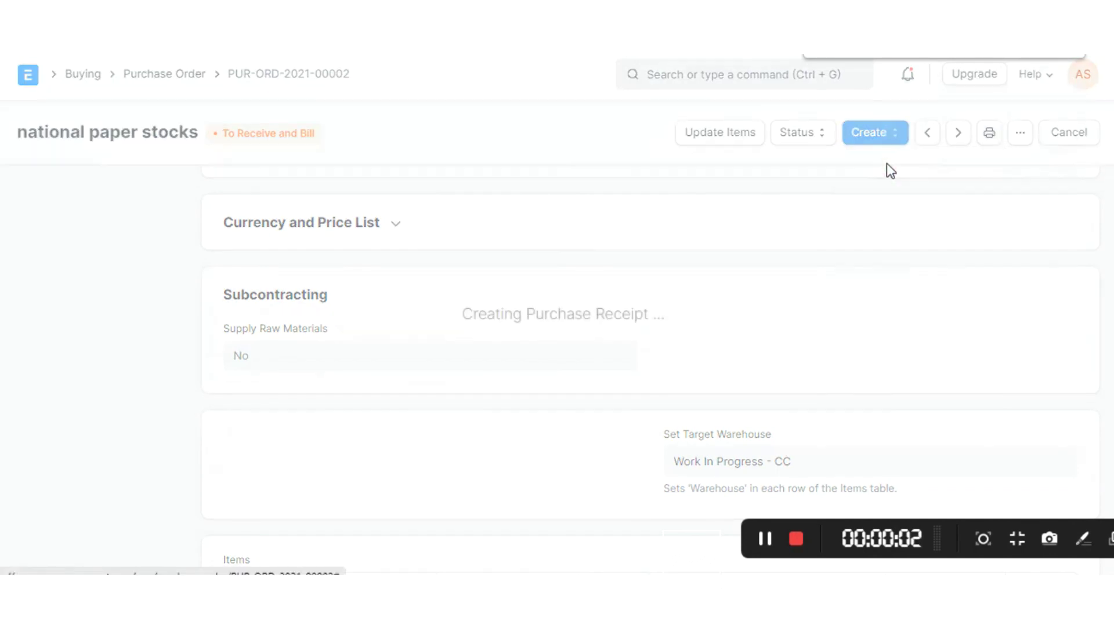
scroll(837, 351, down, 5)
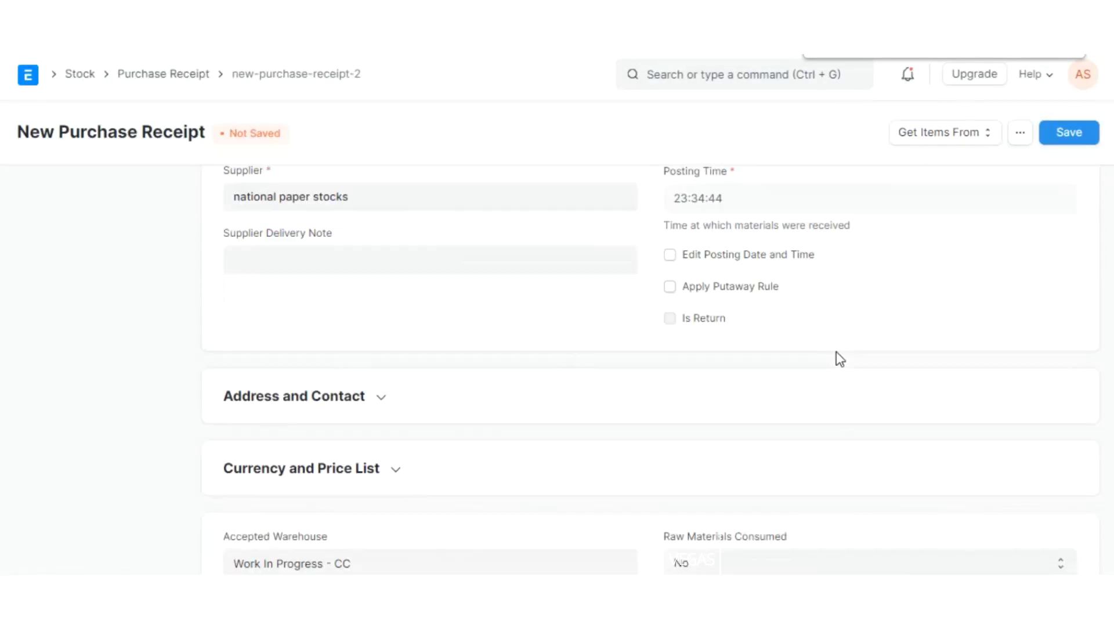
scroll(451, 343, down, 6)
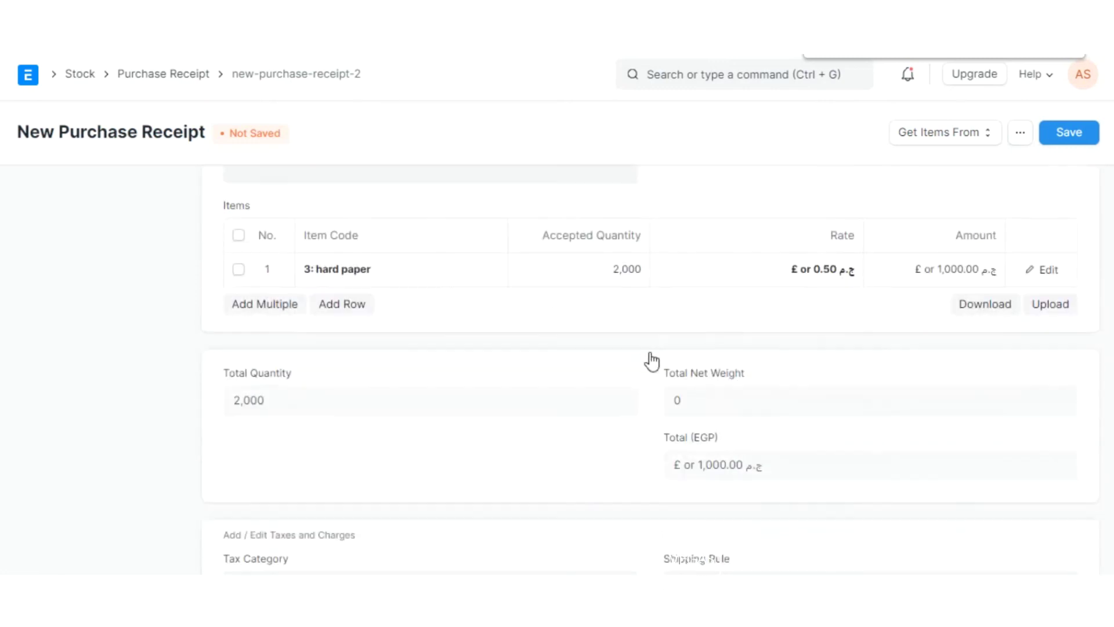
- Save the purchase receipt and submit it permanently
click(1068, 134)
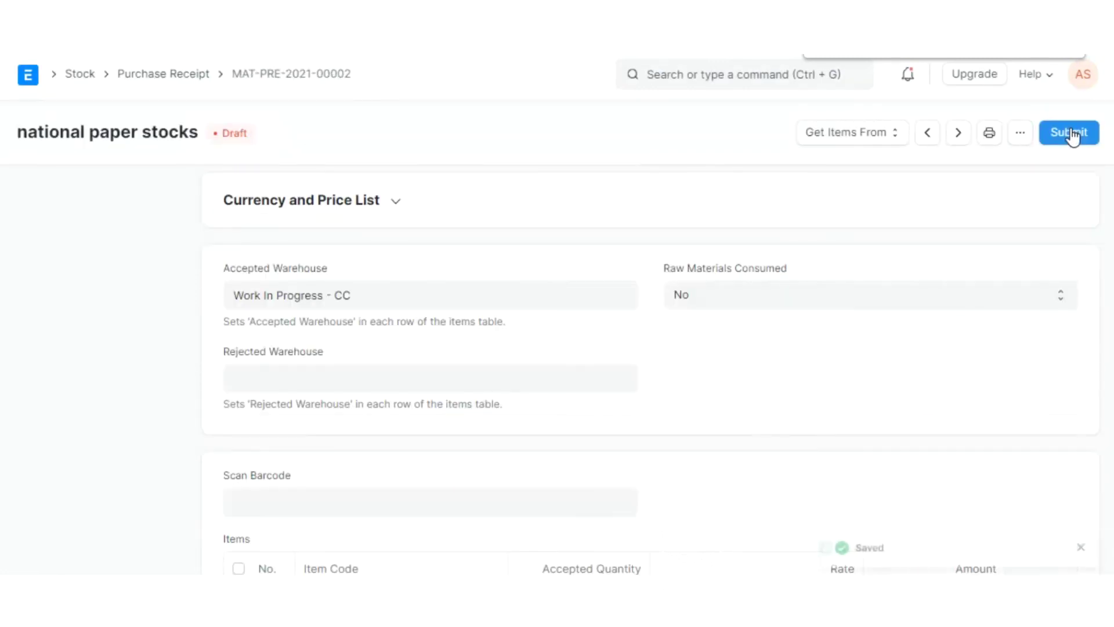
click(1071, 134)
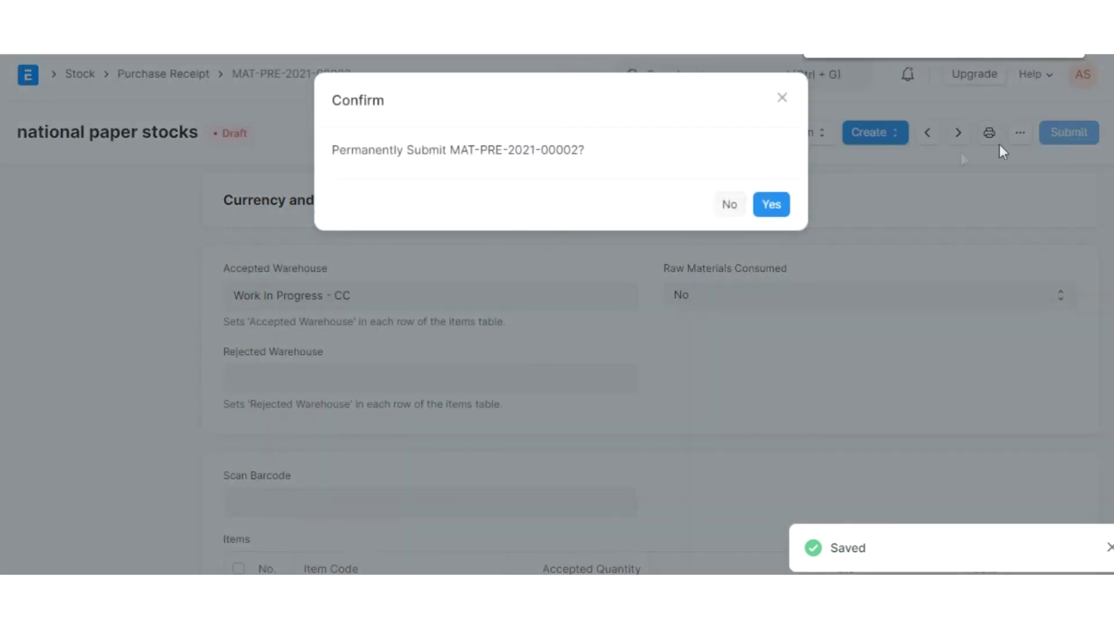
click(766, 200)
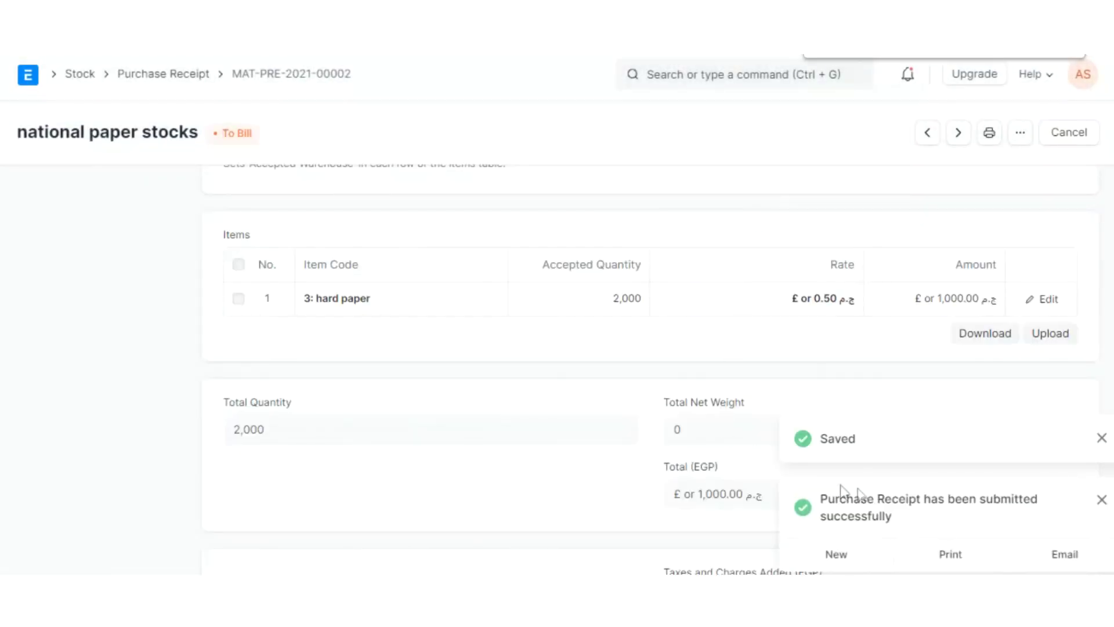
- Open the print view of the submitted purchase receipt and look through its item table and totals
click(949, 554)
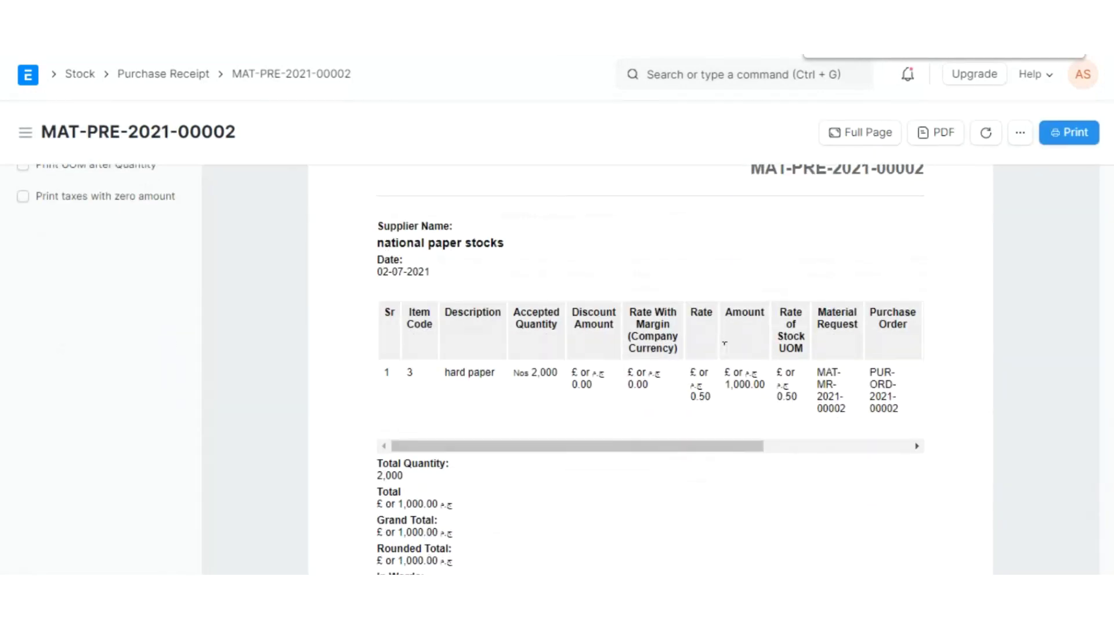
scroll(717, 342, up, 2)
scroll(752, 209, down, 3)
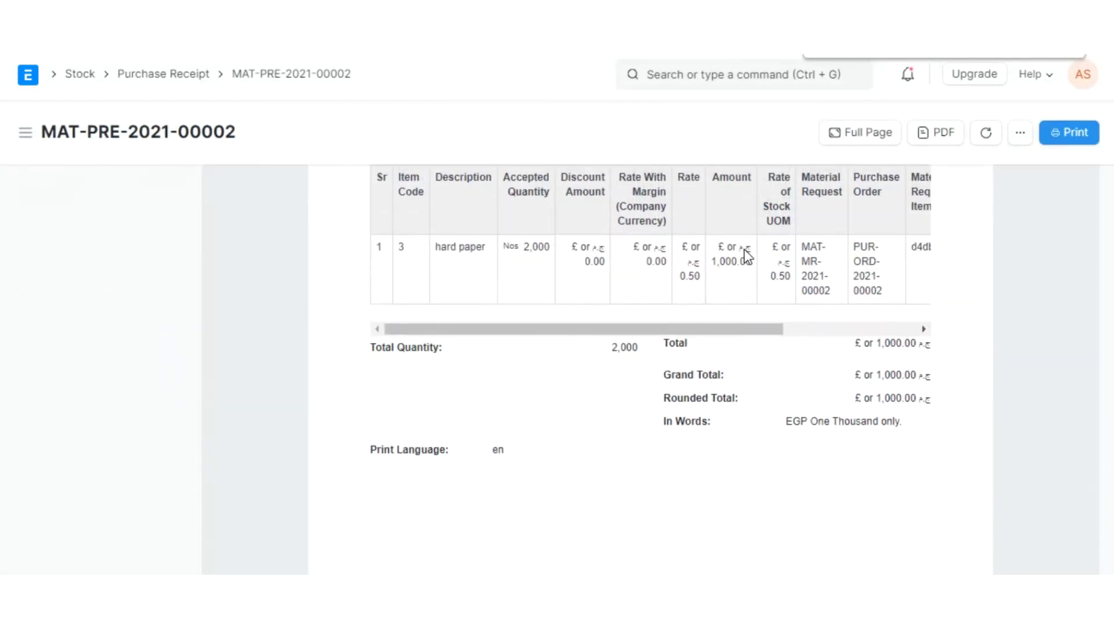